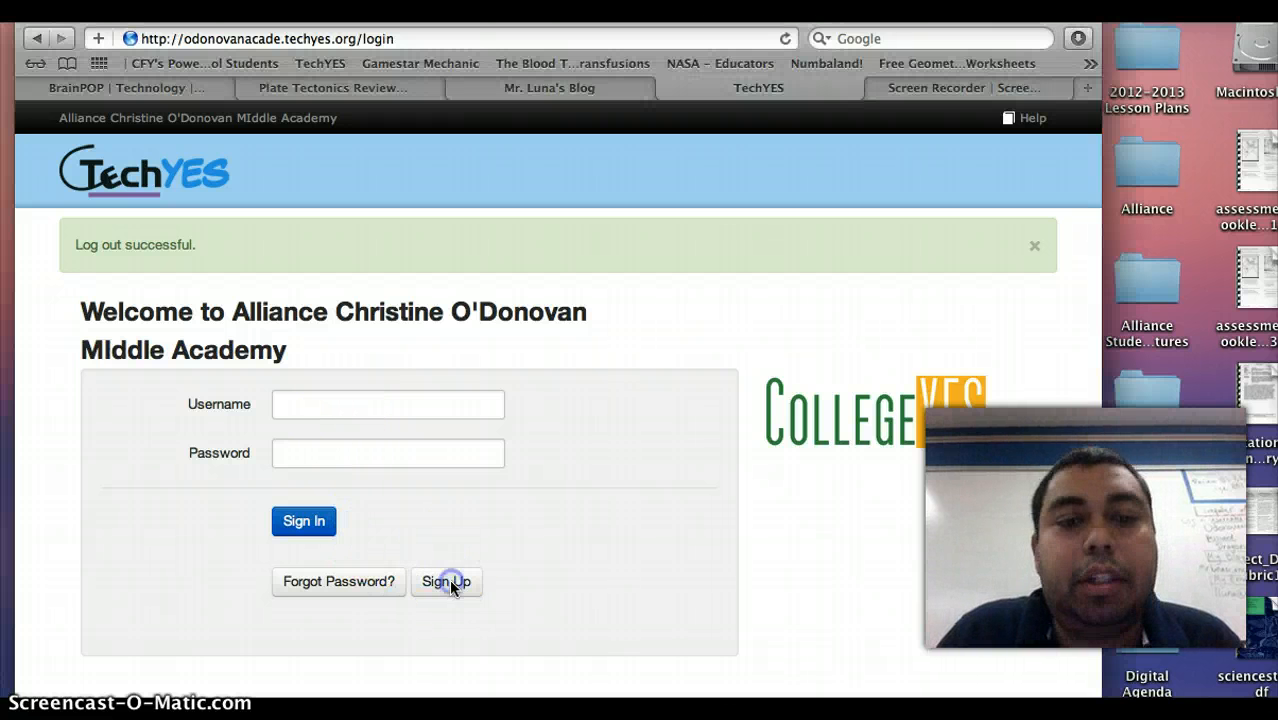
# Open the TechYES sign-up form, enter a username, and move to the Student ID field.
pyautogui.click(447, 581)
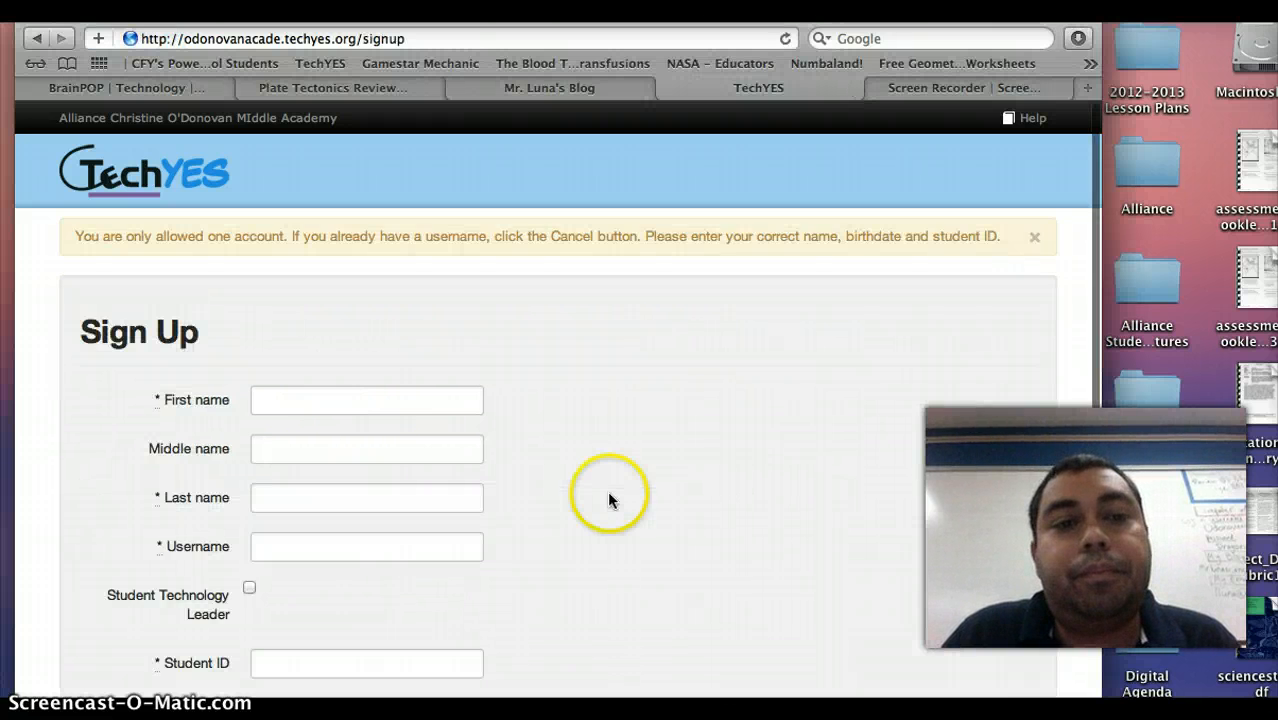
pyautogui.scroll(-2, 425, 440)
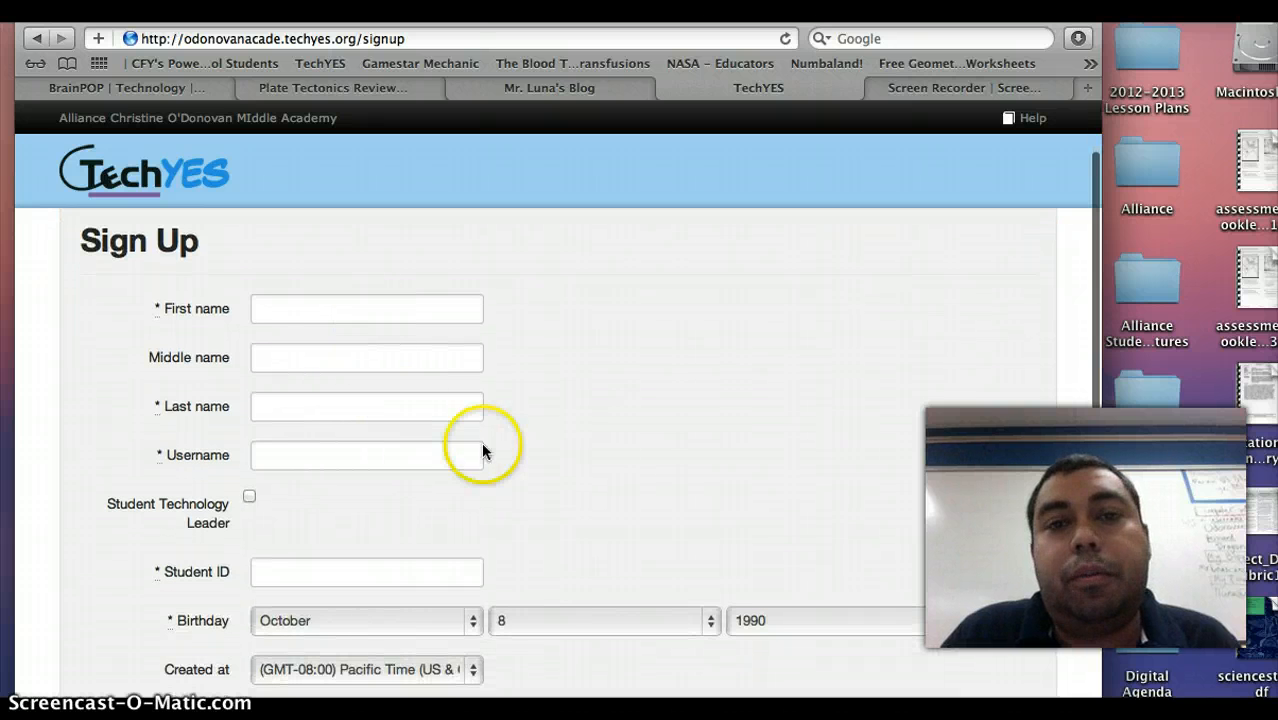
pyautogui.scroll(-2, 483, 446)
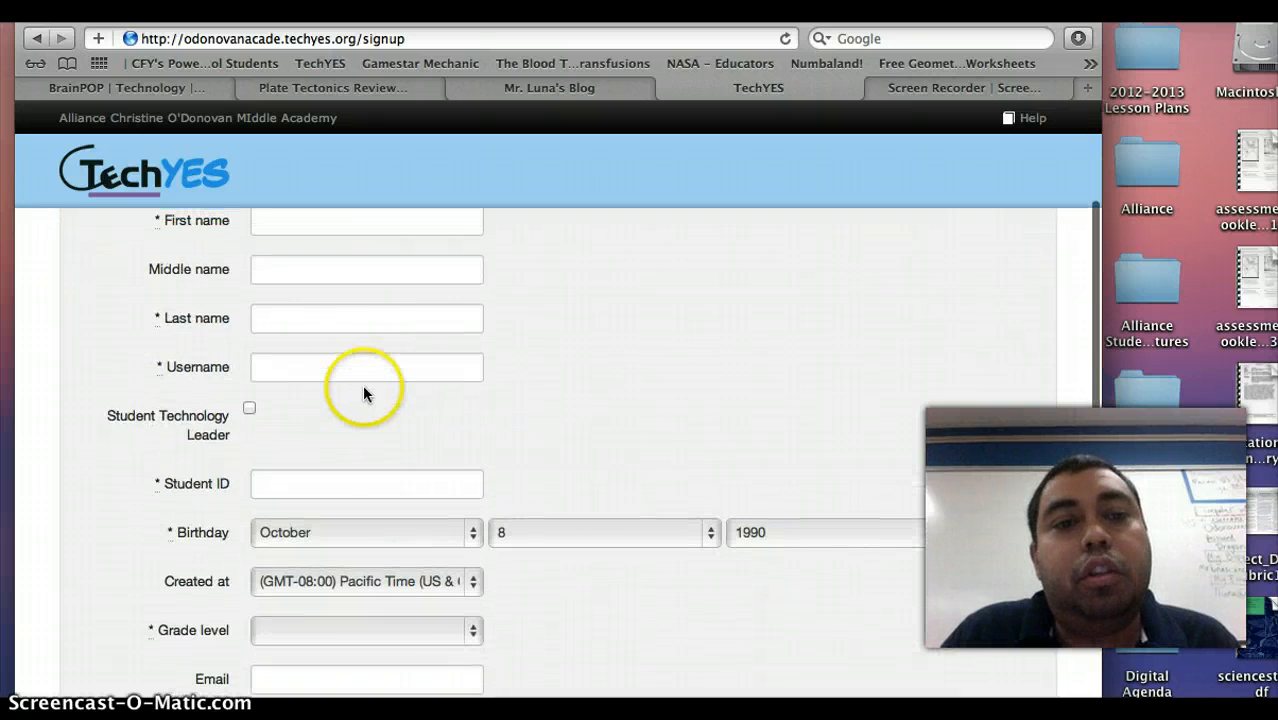
pyautogui.click(357, 369)
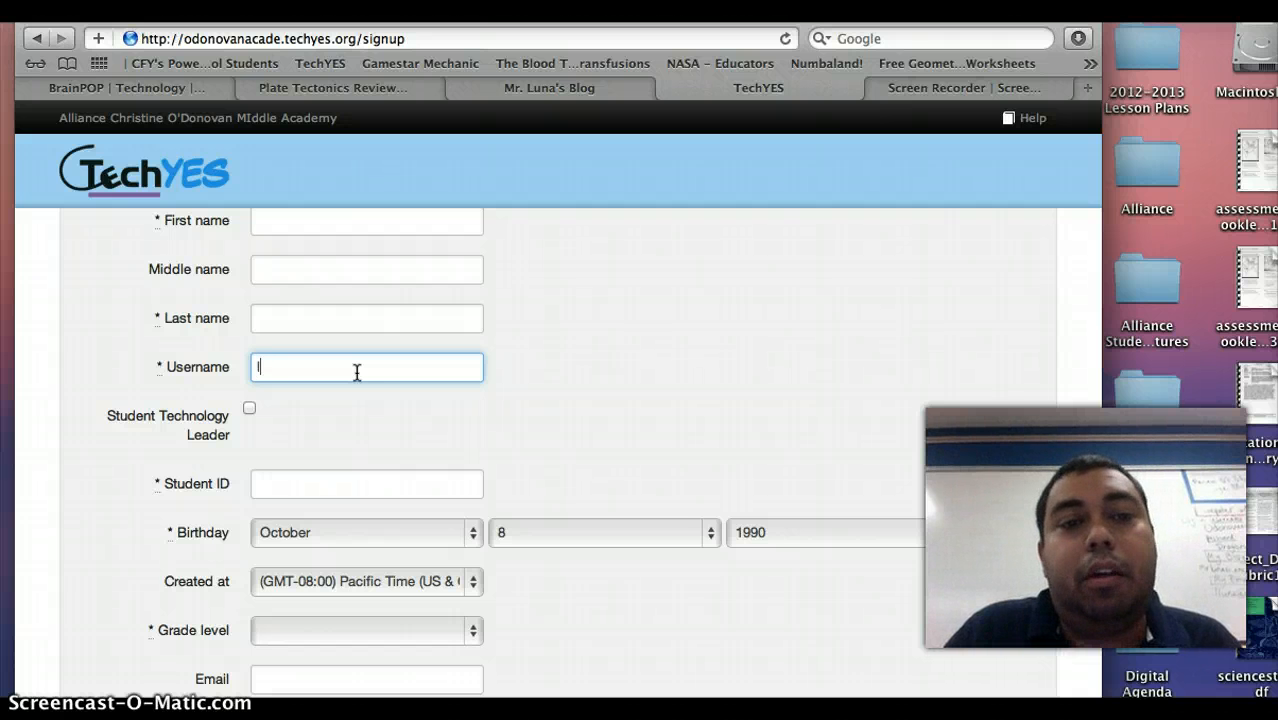
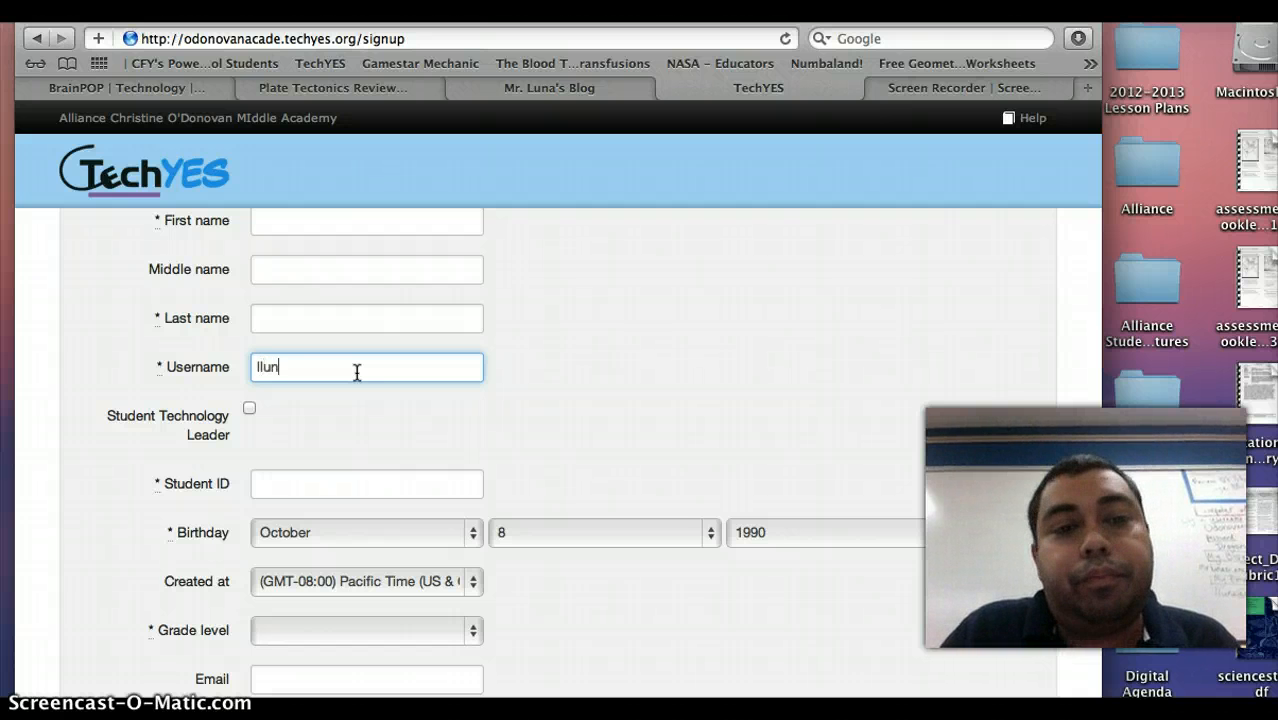
pyautogui.scroll(-1, 370, 383)
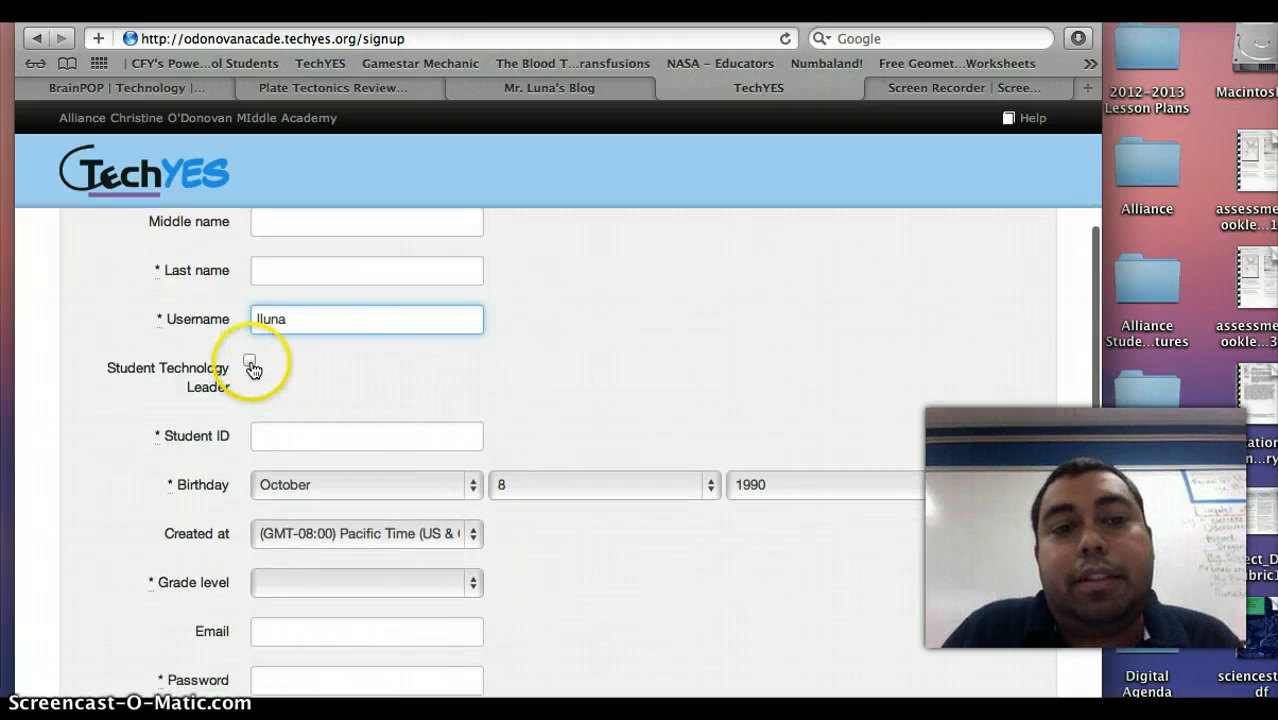
pyautogui.scroll(-1, 358, 346)
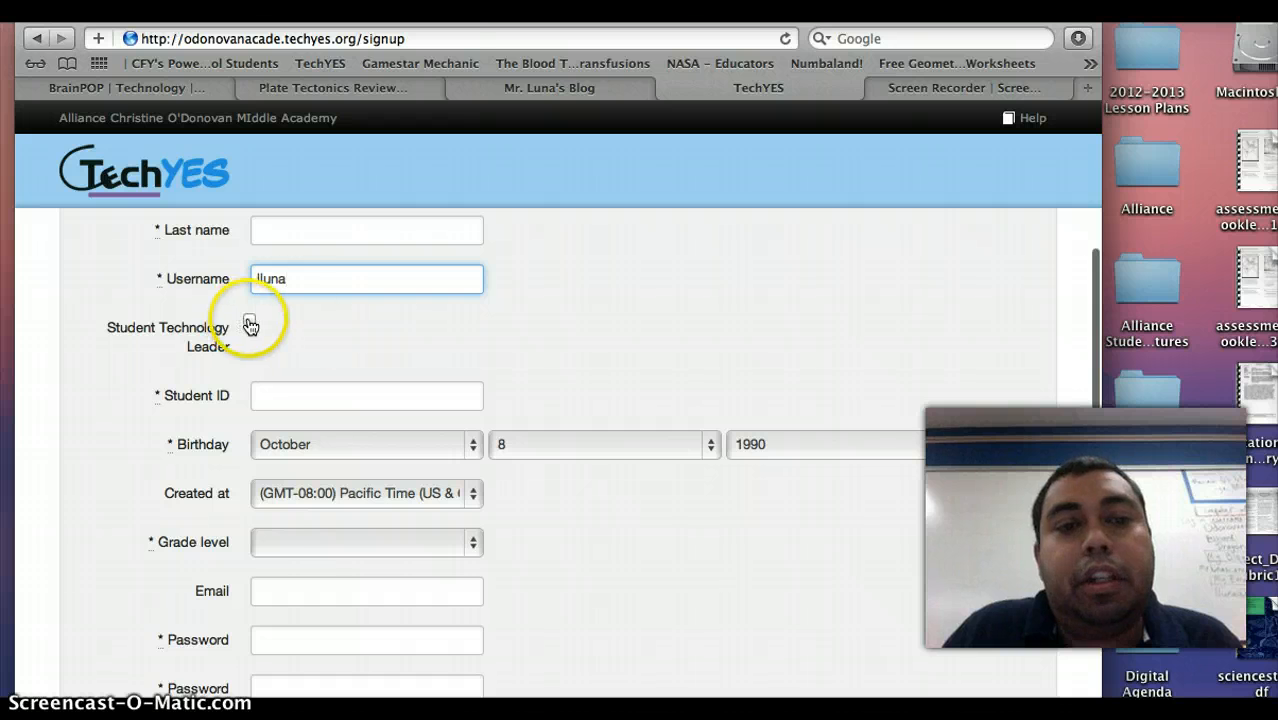
pyautogui.scroll(-1, 422, 370)
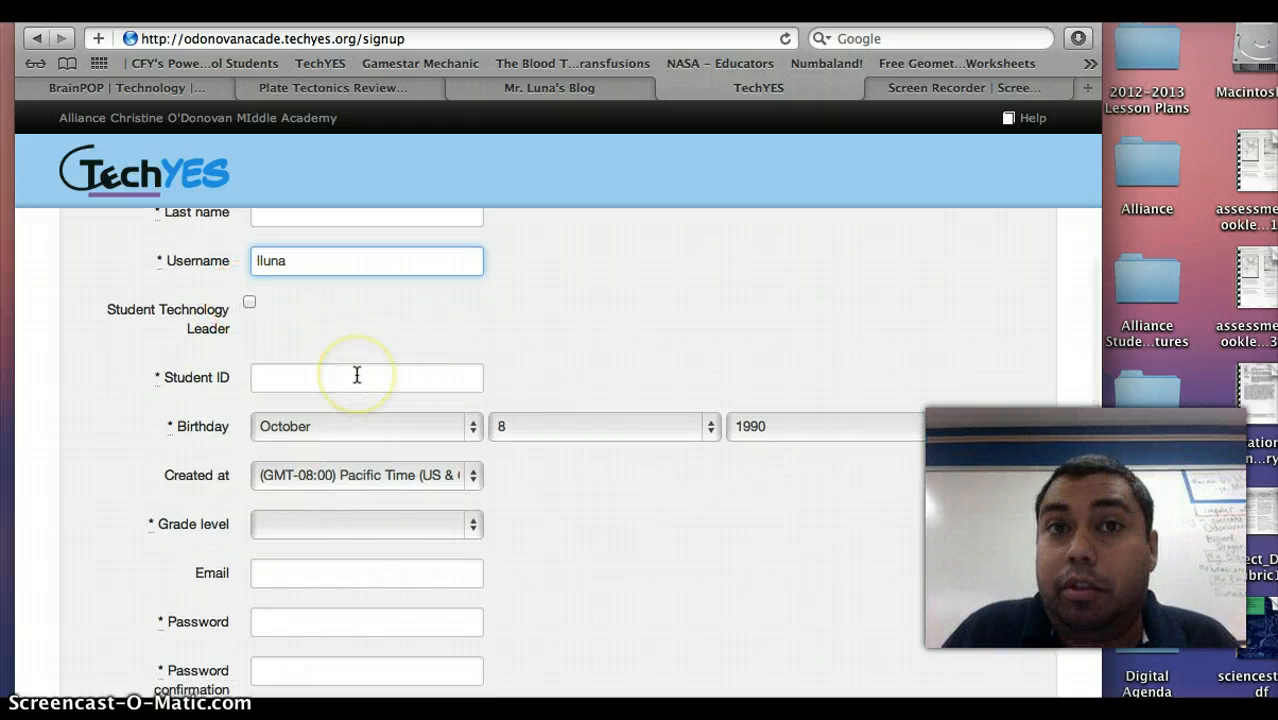
pyautogui.click(318, 378)
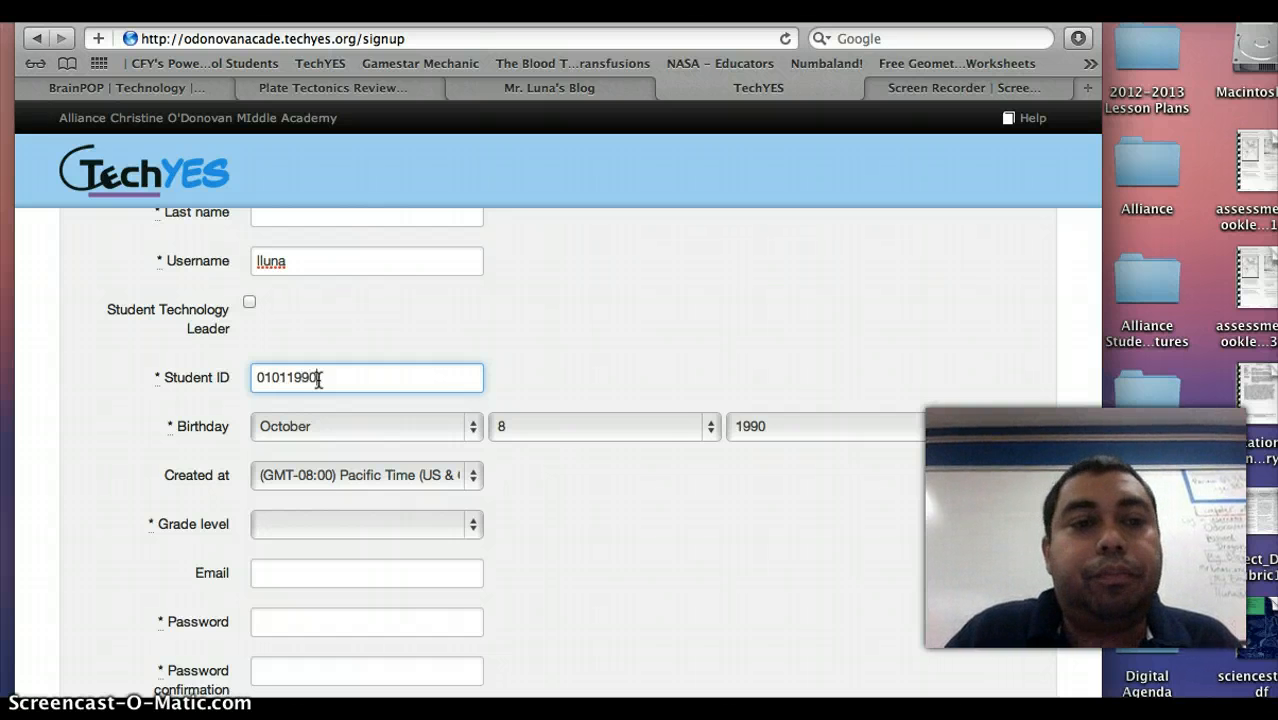
pyautogui.scroll(-2, 440, 420)
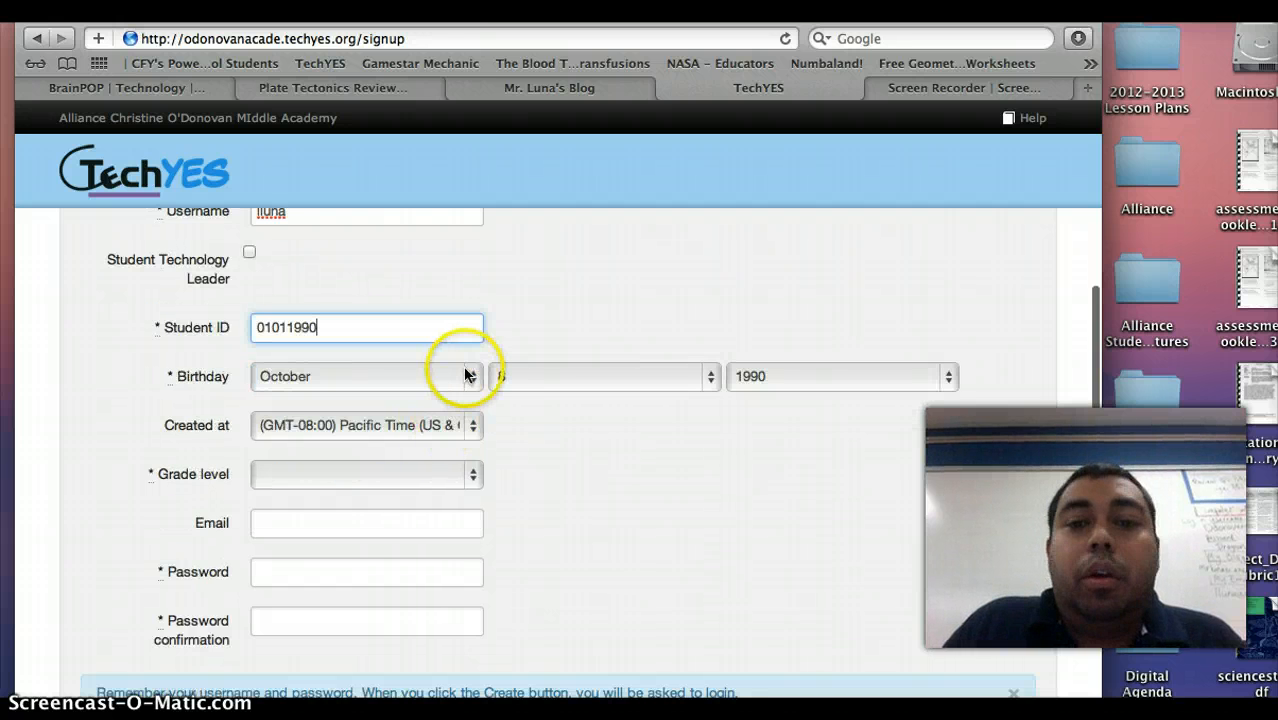
pyautogui.scroll(-1, 440, 452)
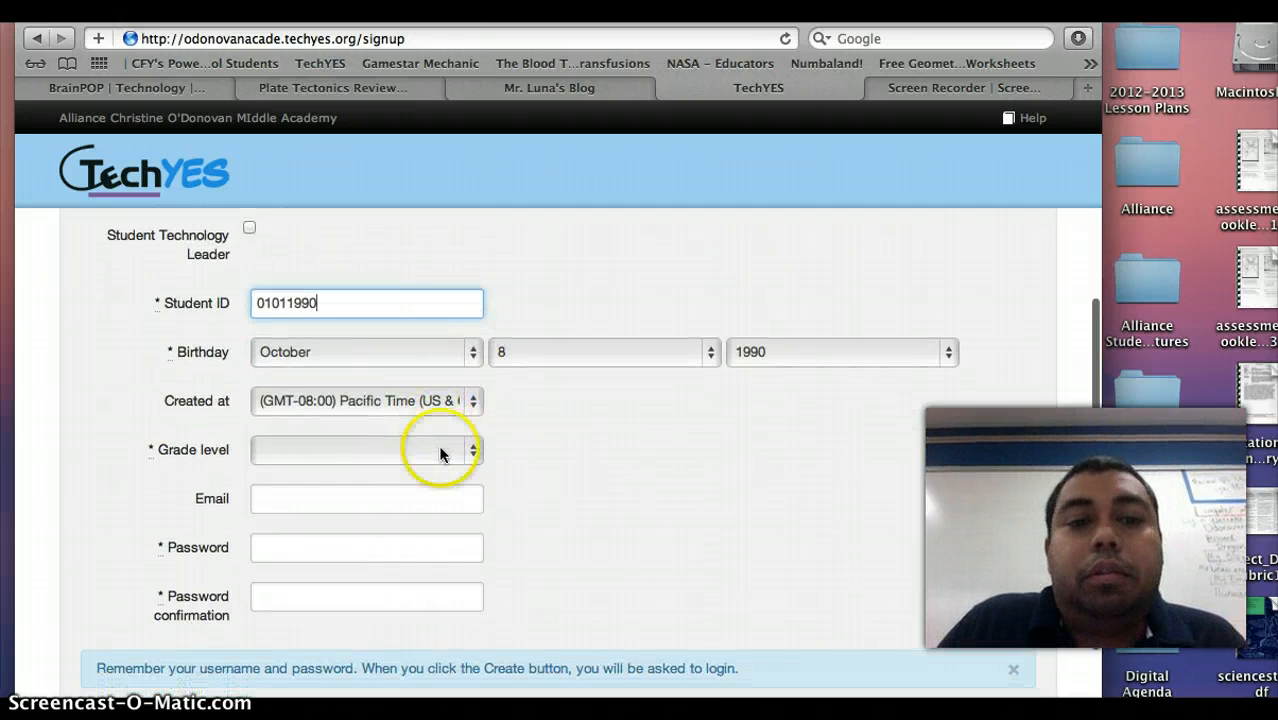
pyautogui.scroll(-1, 480, 450)
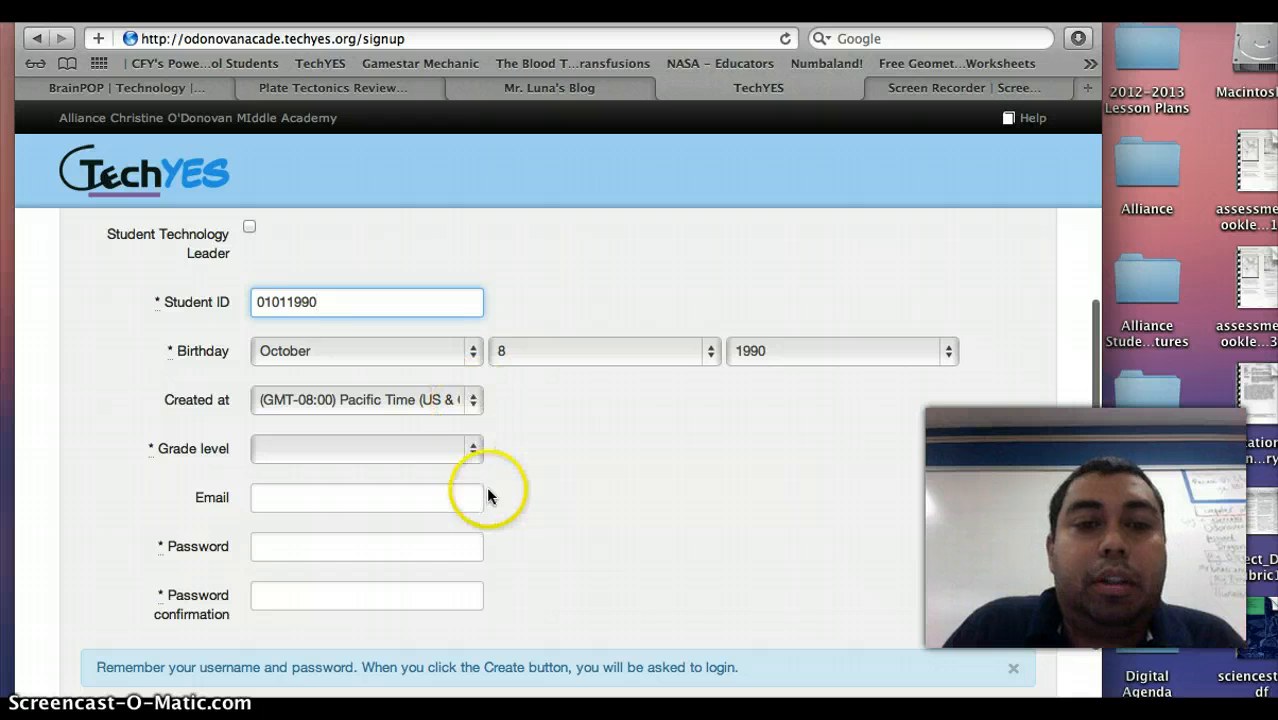
pyautogui.click(479, 448)
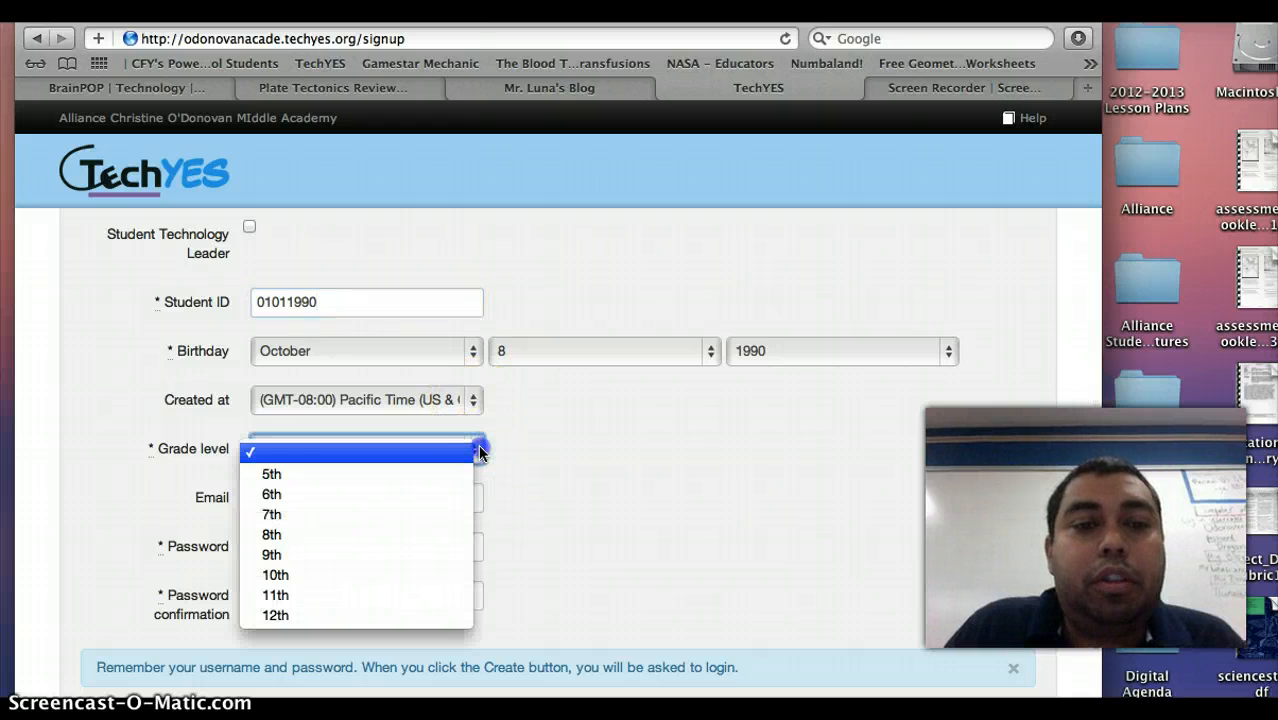
pyautogui.click(478, 452)
pyautogui.scroll(-3, 460, 440)
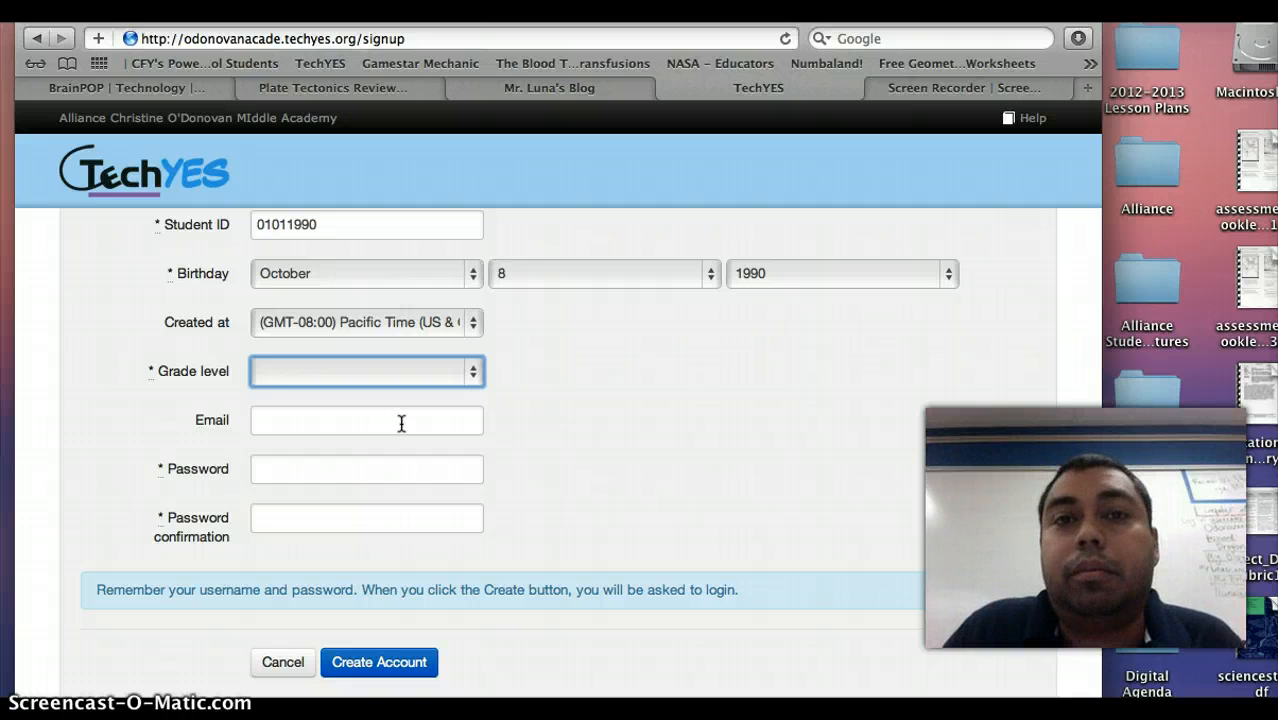
pyautogui.click(340, 468)
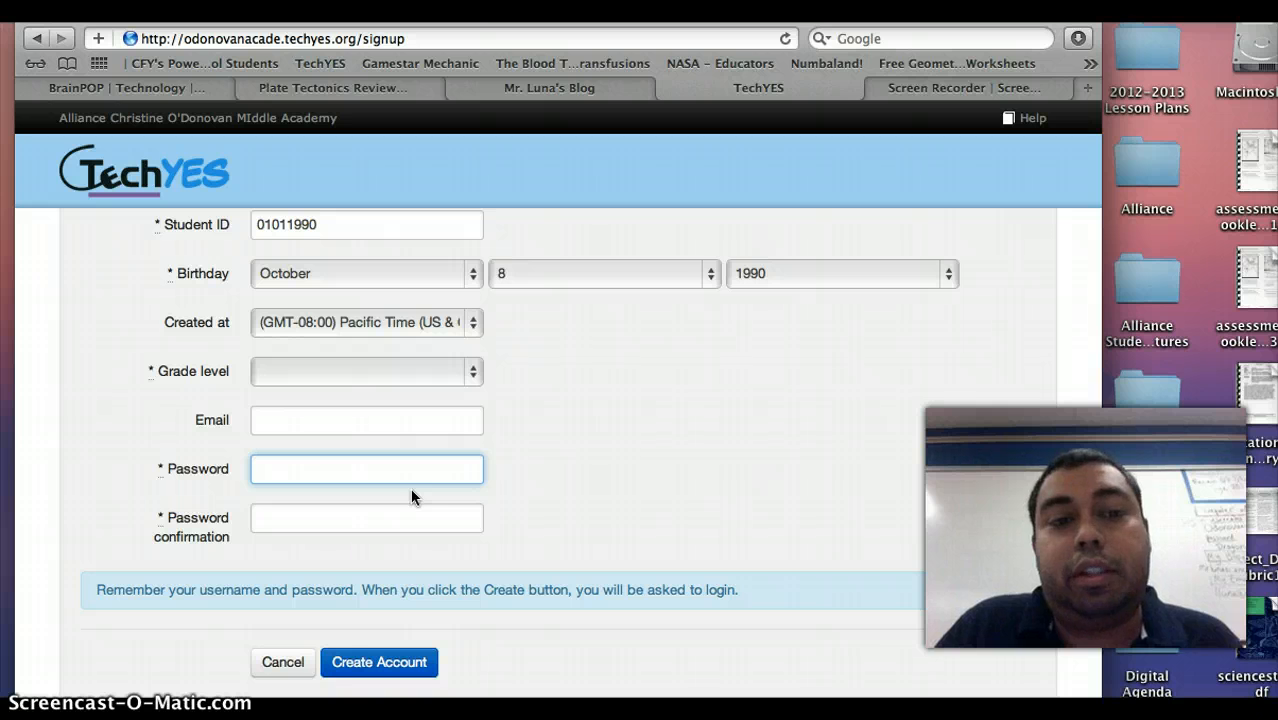
# Cancel the sign-up and log in with the existing student's username and password.
pyautogui.click(283, 662)
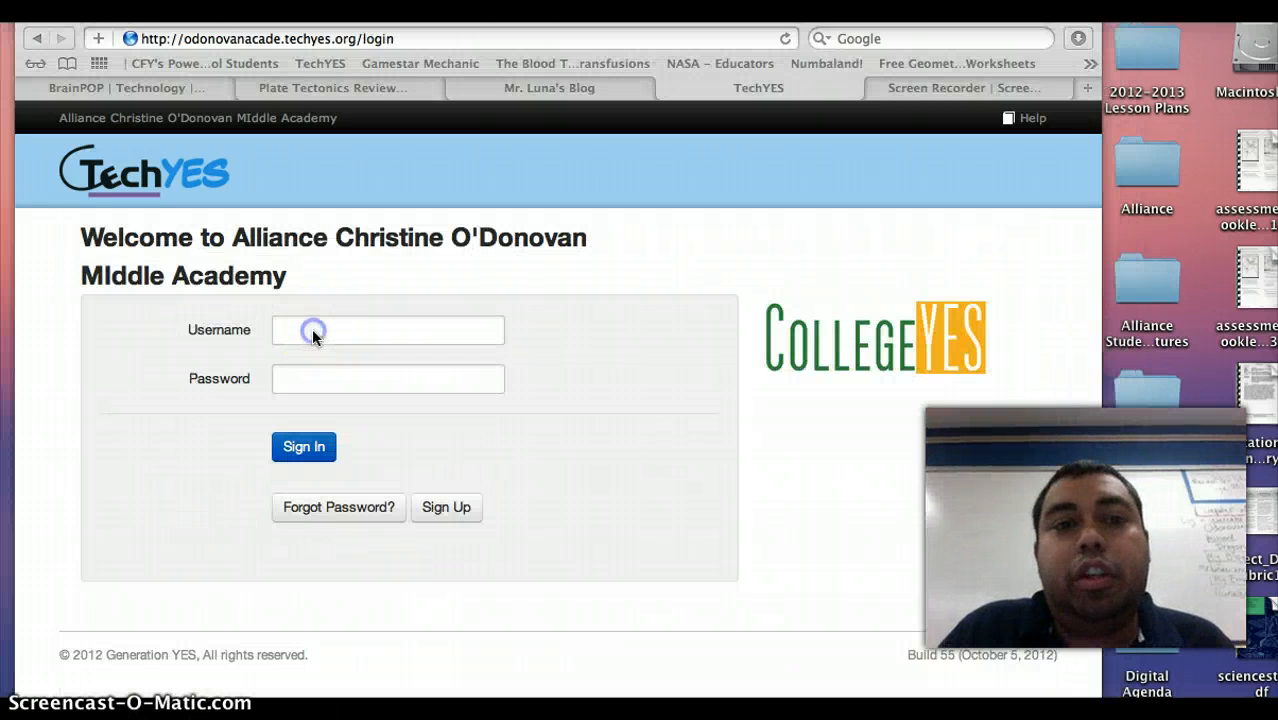
pyautogui.click(312, 335)
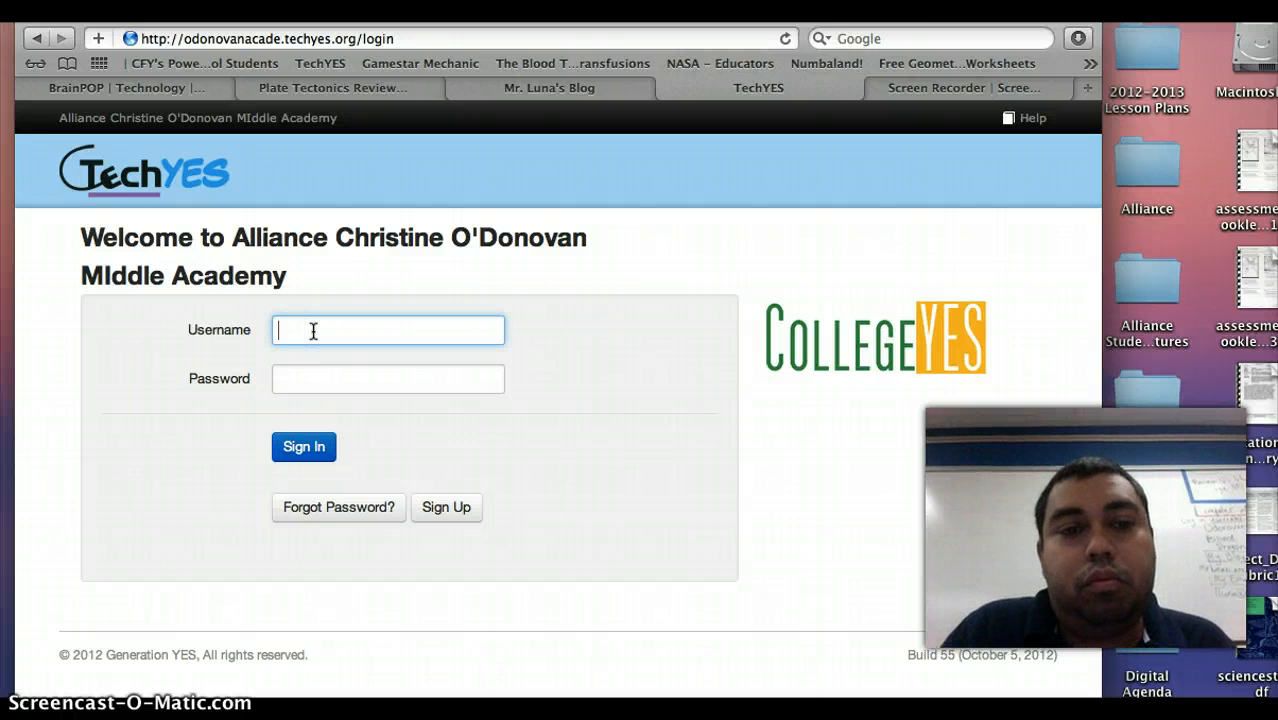
pyautogui.press('Tab')
pyautogui.write('*******')
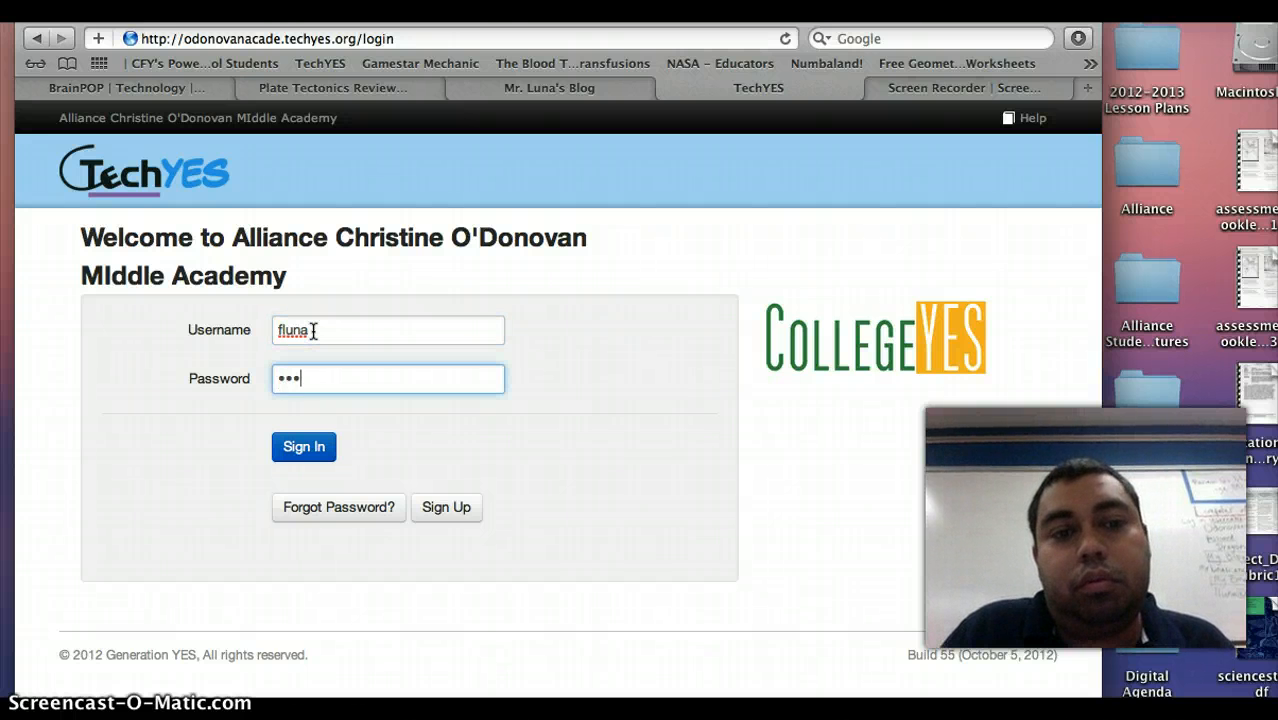
pyautogui.press('Return')
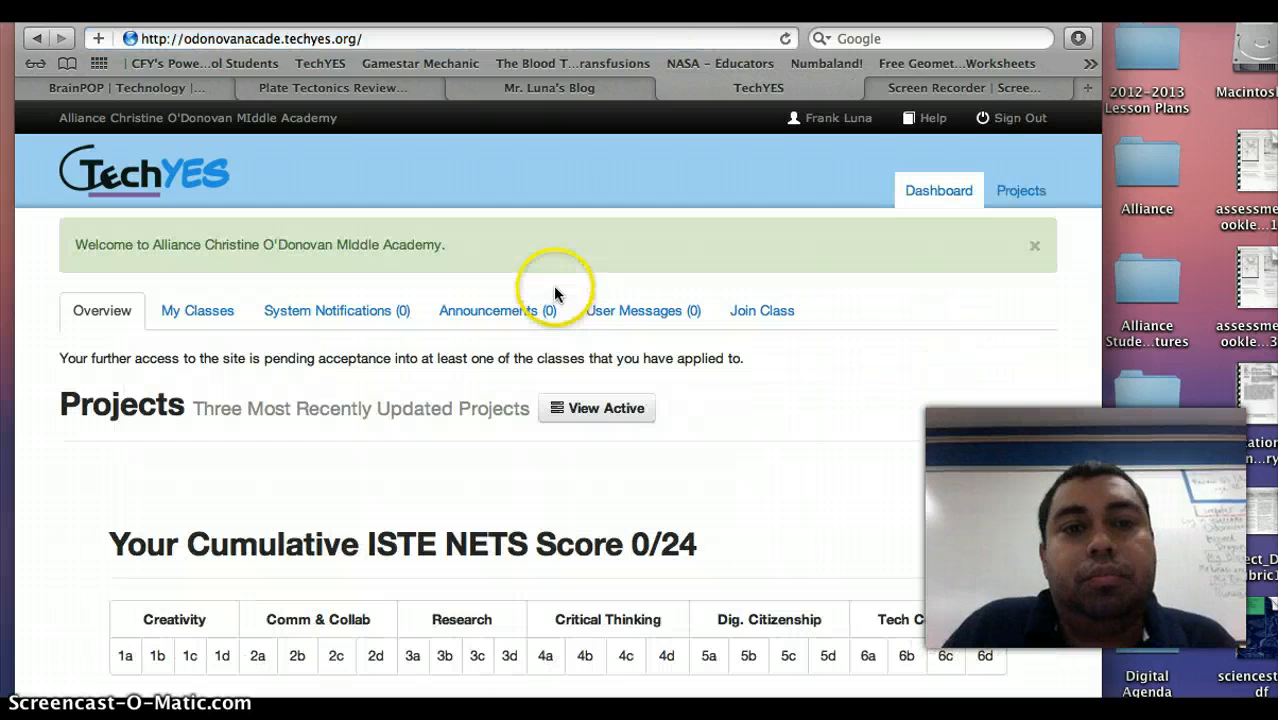
pyautogui.scroll(-1, 581, 475)
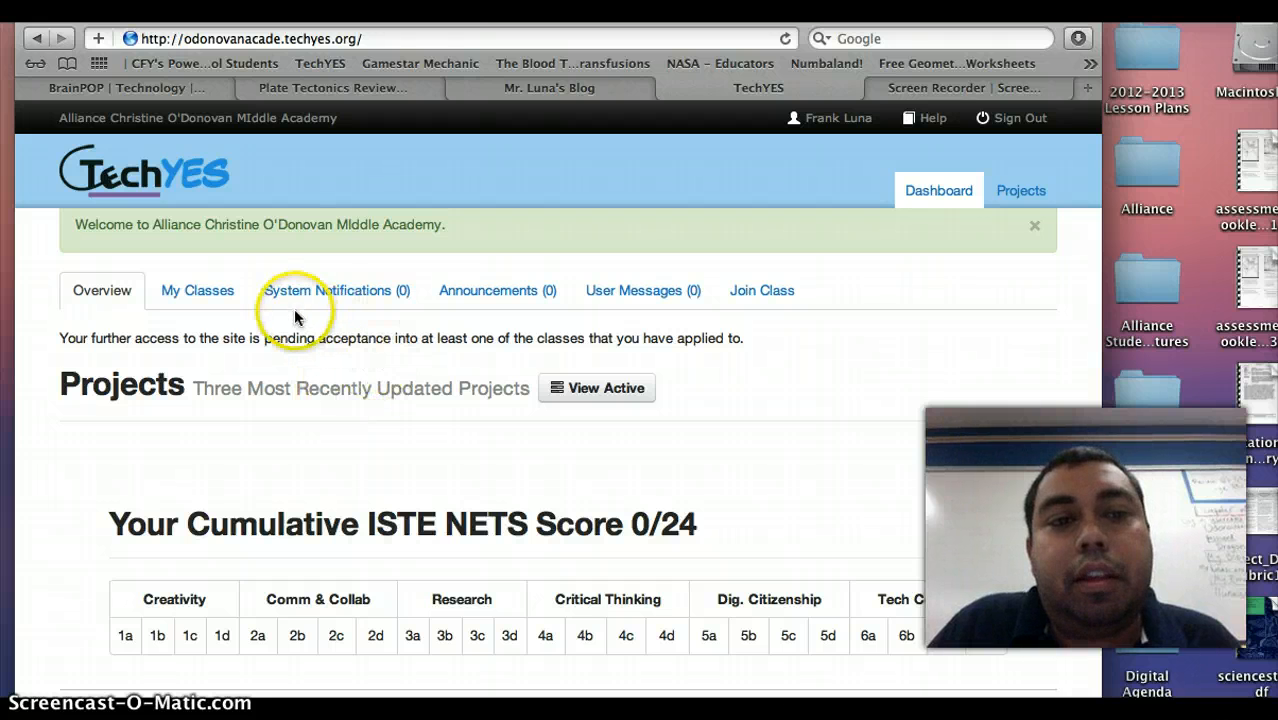
# Choose the teacher and the STL club class, then submit the join request.
pyautogui.click(750, 290)
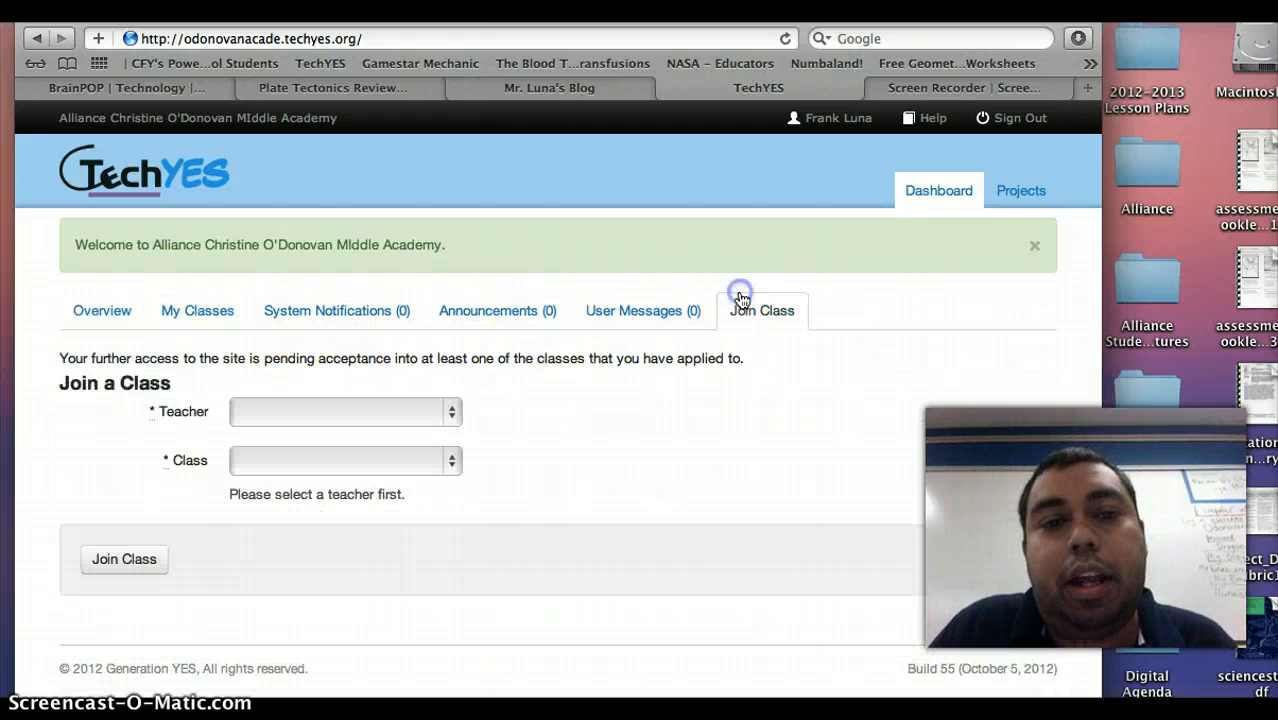
pyautogui.click(455, 408)
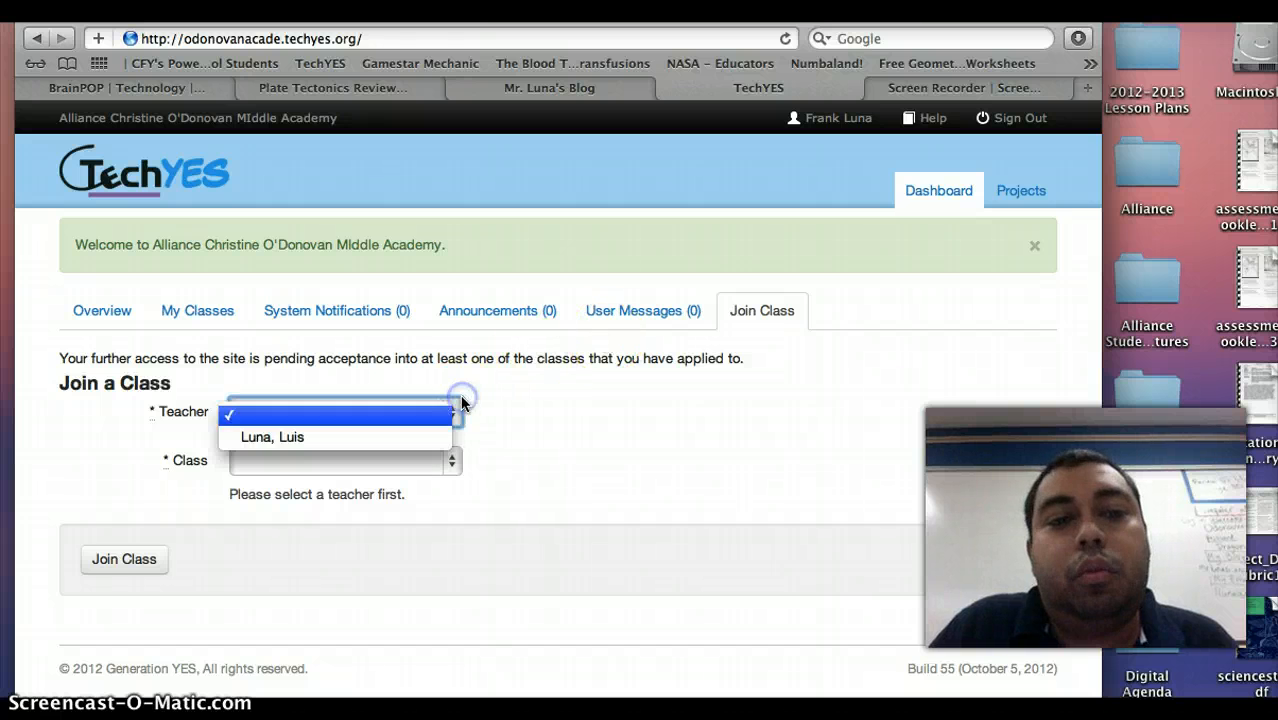
pyautogui.click(410, 437)
pyautogui.click(455, 461)
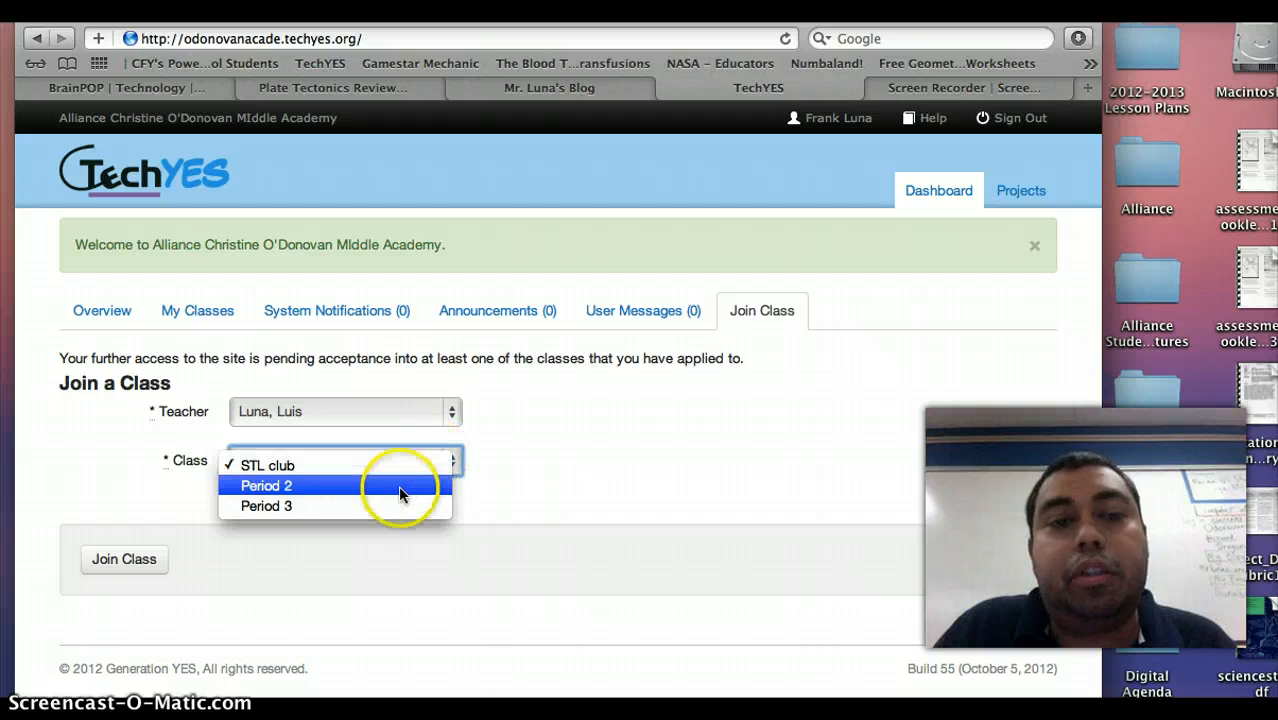
pyautogui.click(521, 487)
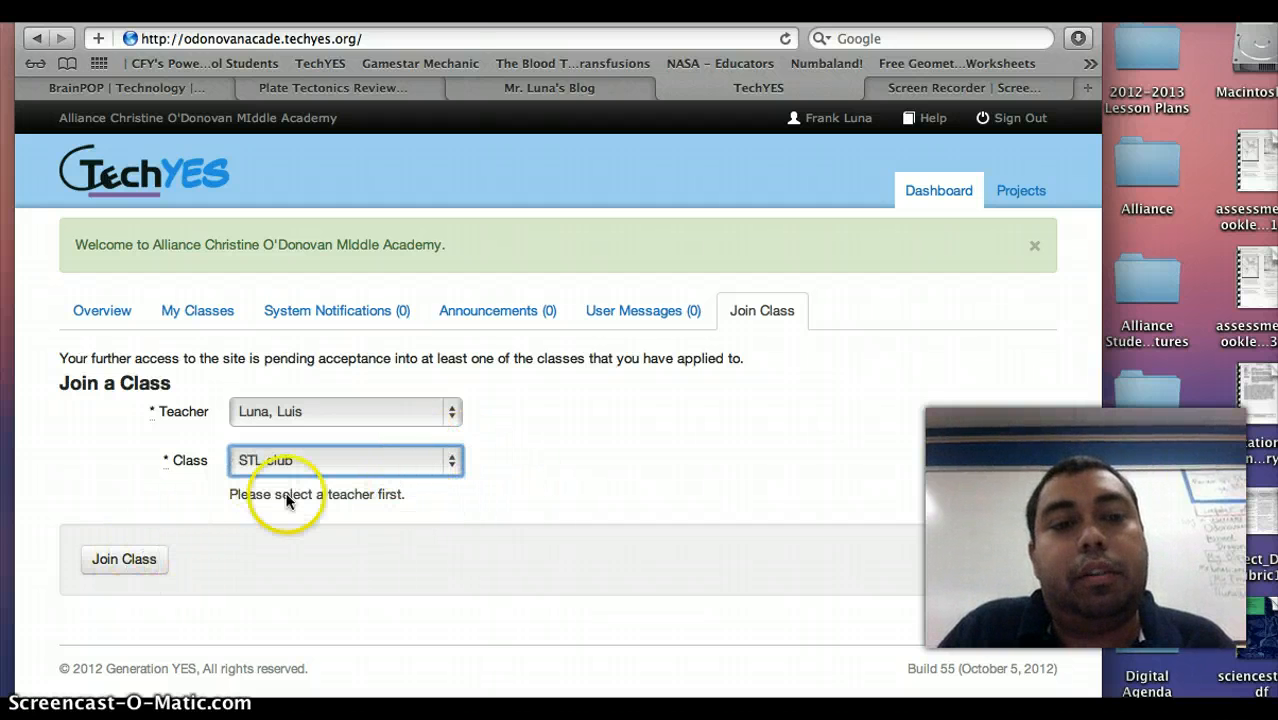
pyautogui.click(141, 575)
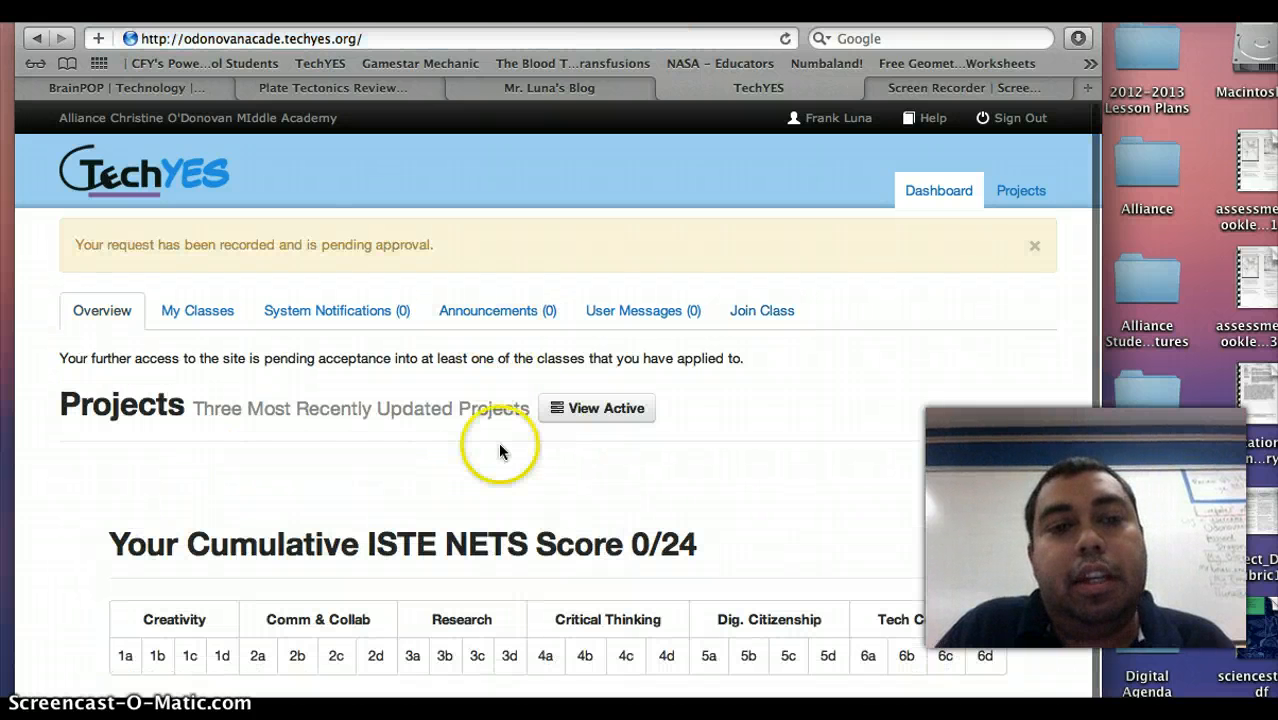
# Scroll the unlocked dashboard showing the Projects section and the 0/24 ISTE NETS score.
pyautogui.scroll(-1, 502, 462)
pyautogui.scroll(1, 502, 462)
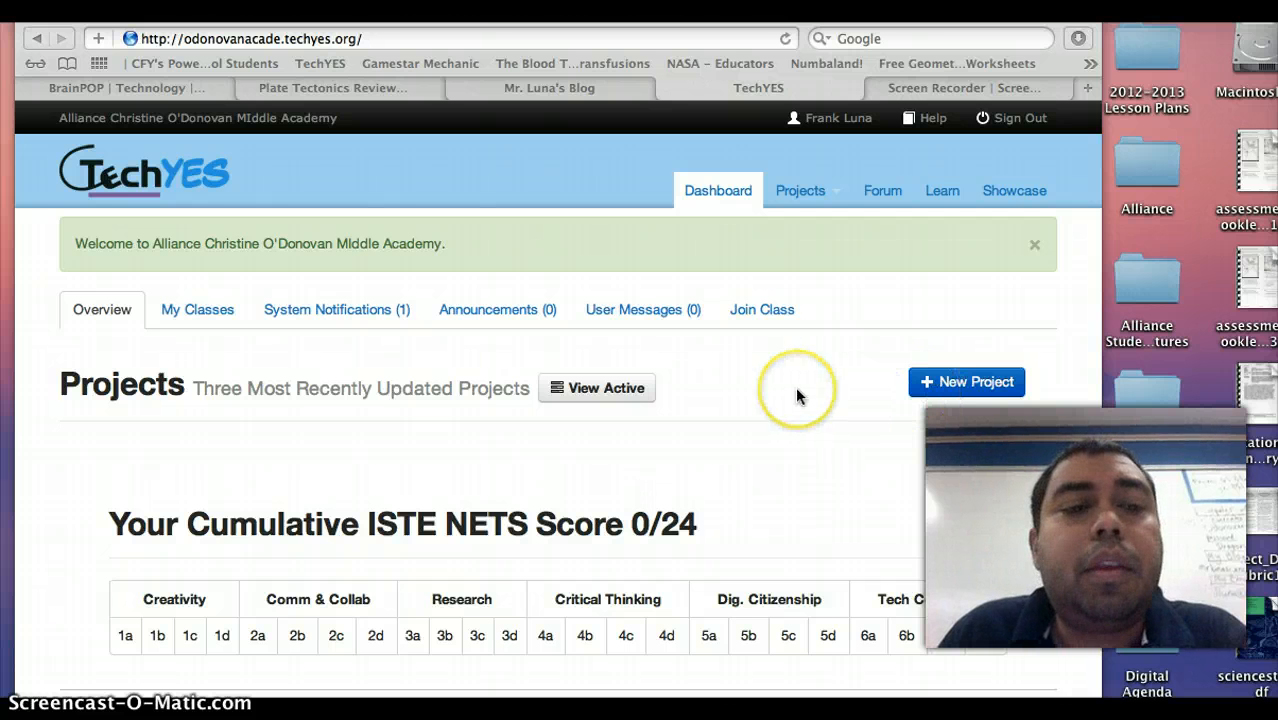
pyautogui.scroll(-1, 797, 397)
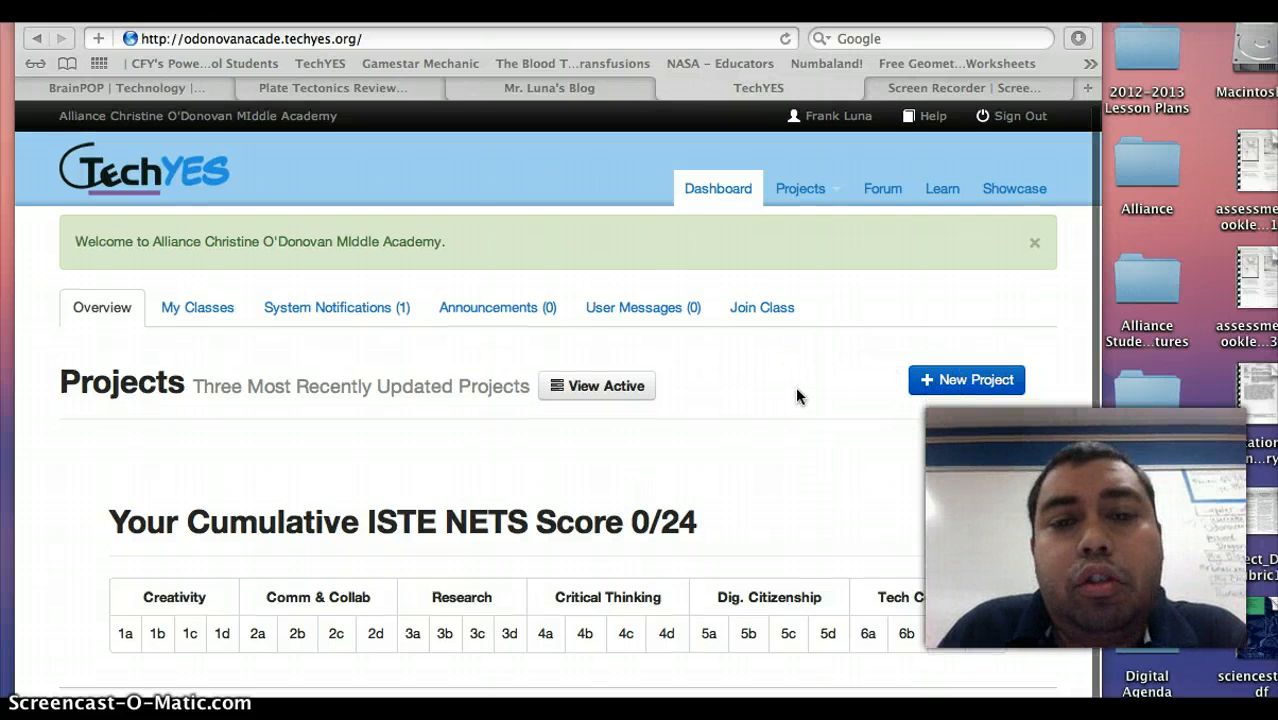
pyautogui.scroll(1, 795, 386)
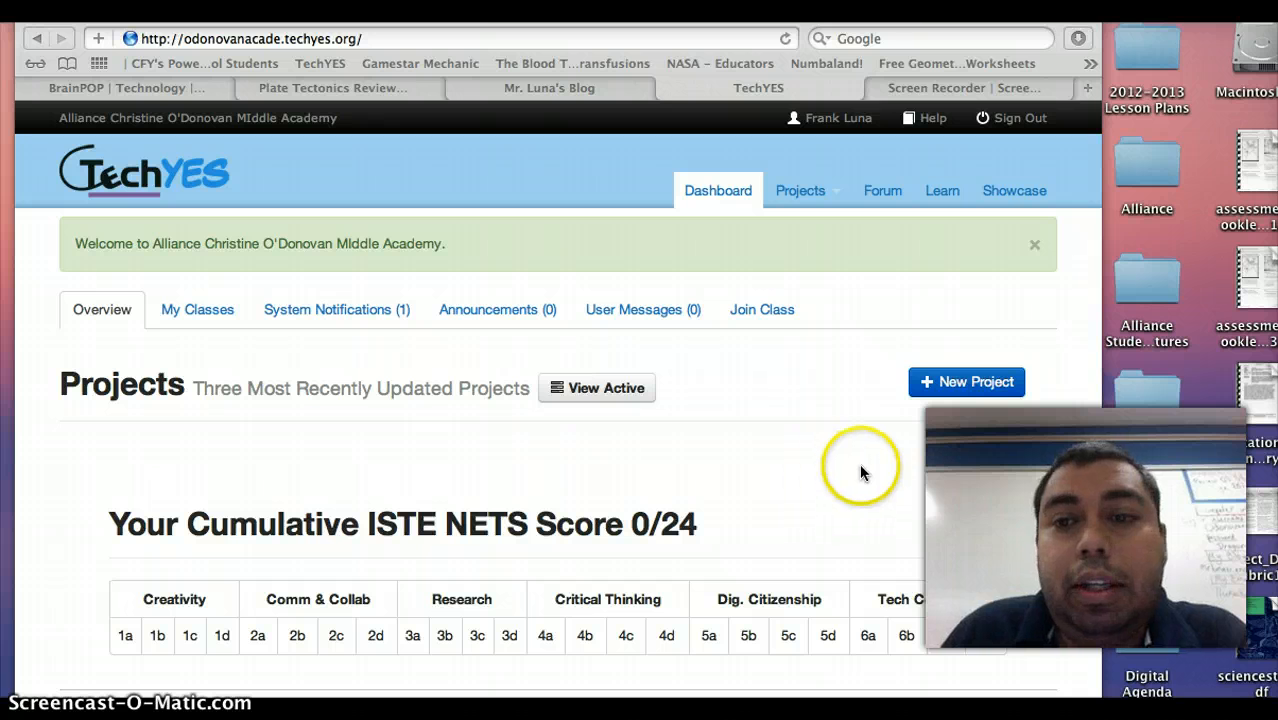
# Start a new project named 'iMovie Earthquake Project' with its due date on the 9th.
pyautogui.click(946, 387)
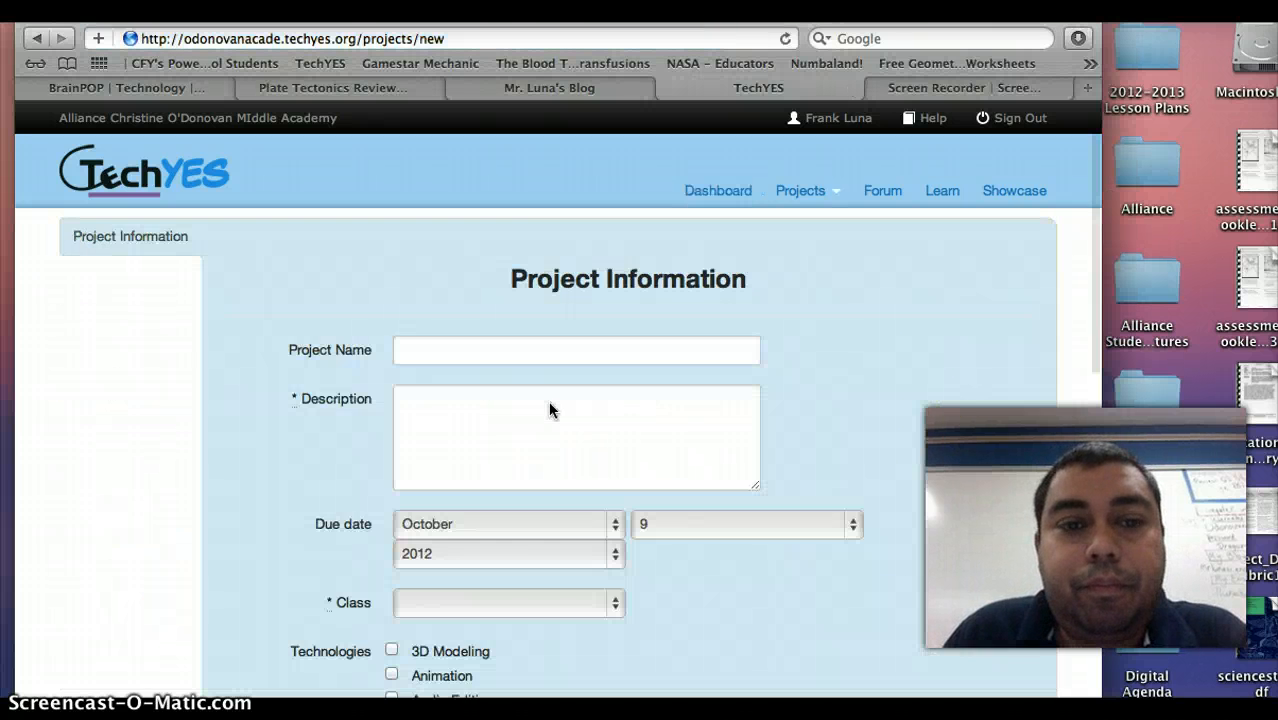
pyautogui.click(523, 347)
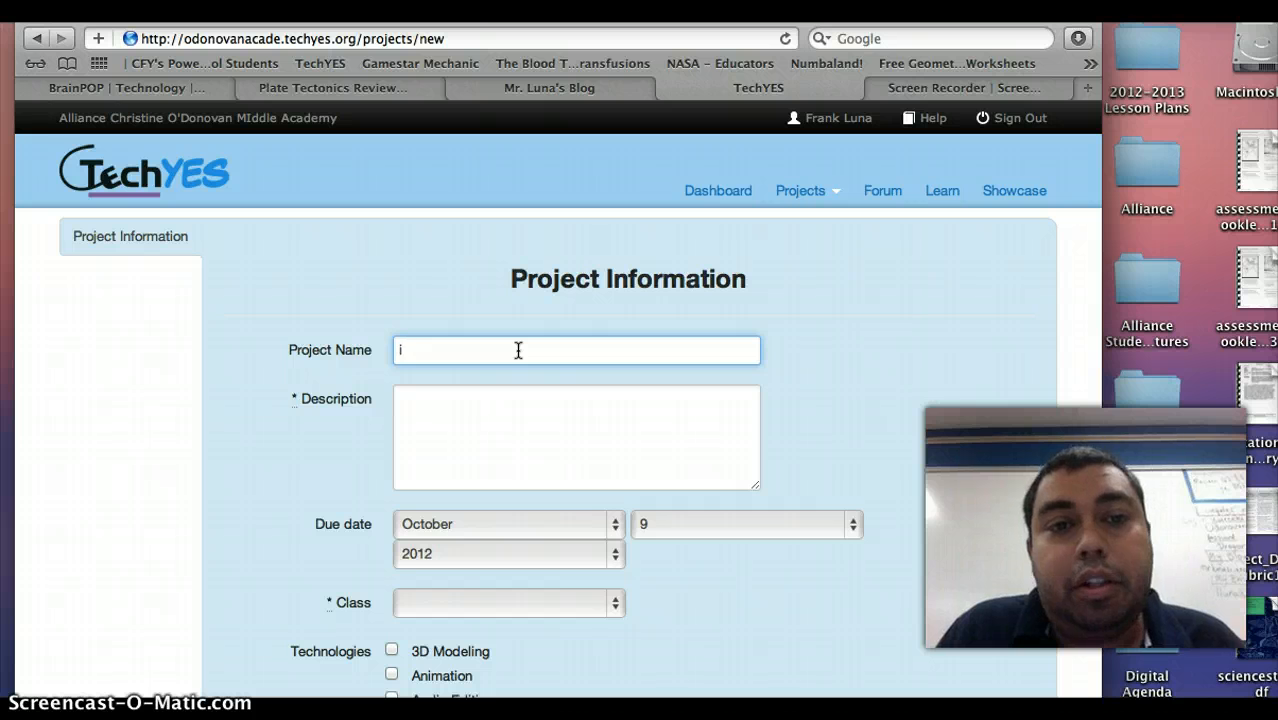
pyautogui.write('iMovie Earthquake')
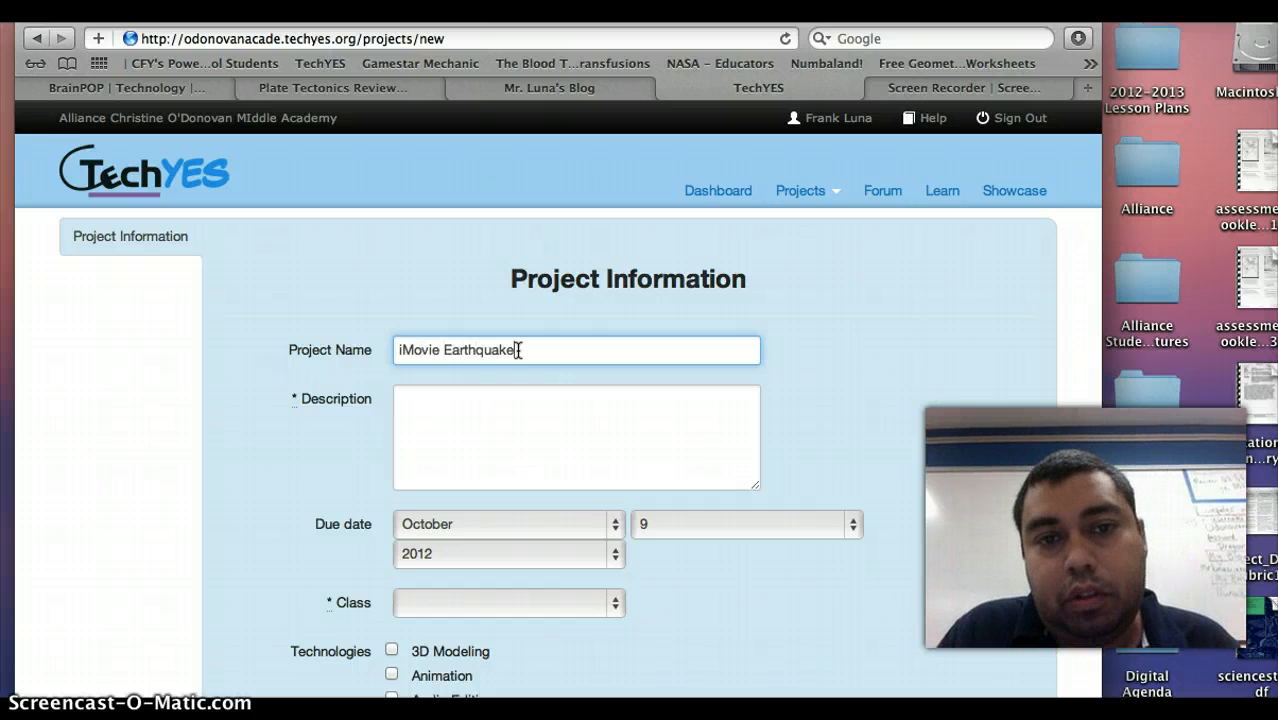
pyautogui.write(' Project')
pyautogui.click(488, 388)
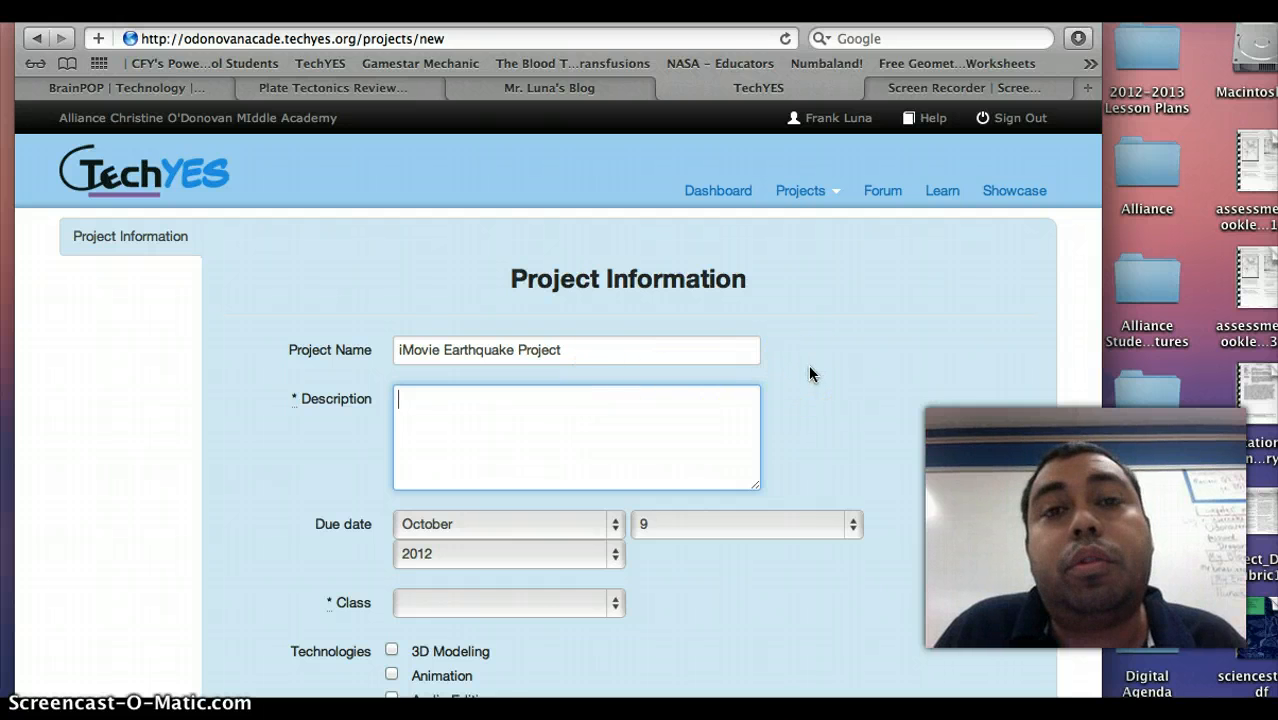
pyautogui.scroll(-3, 613, 386)
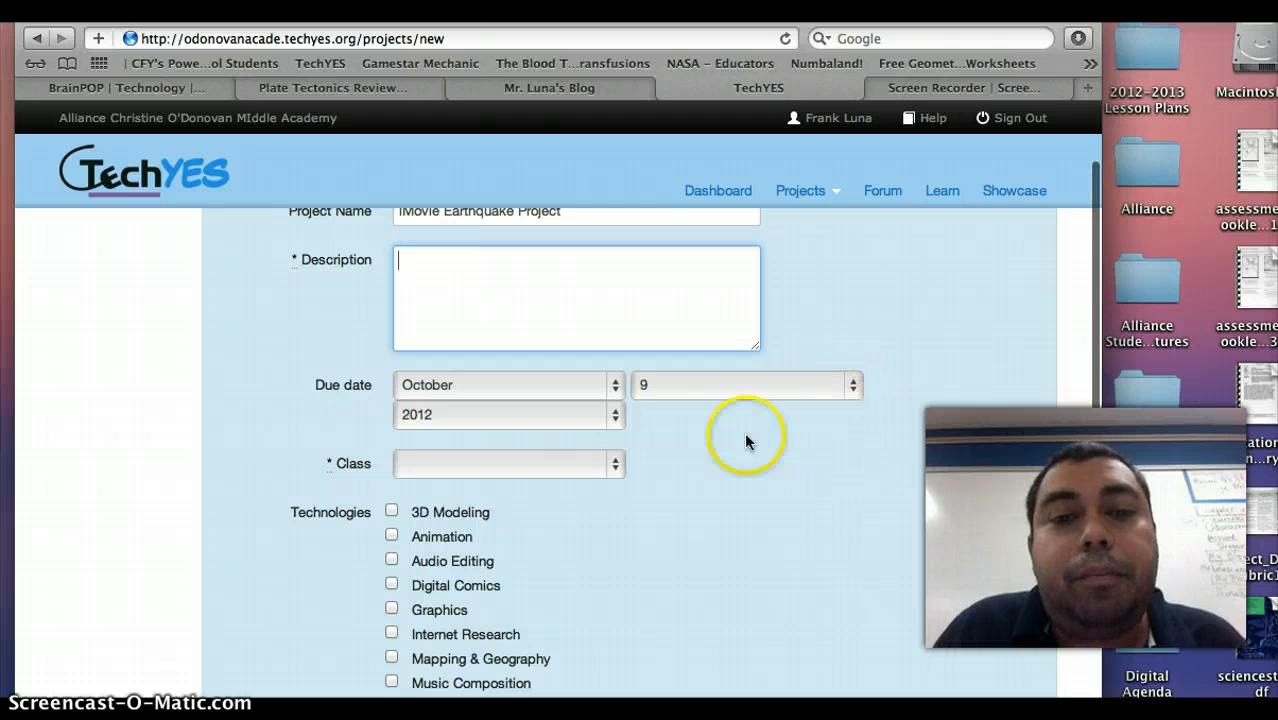
pyautogui.scroll(-2, 666, 440)
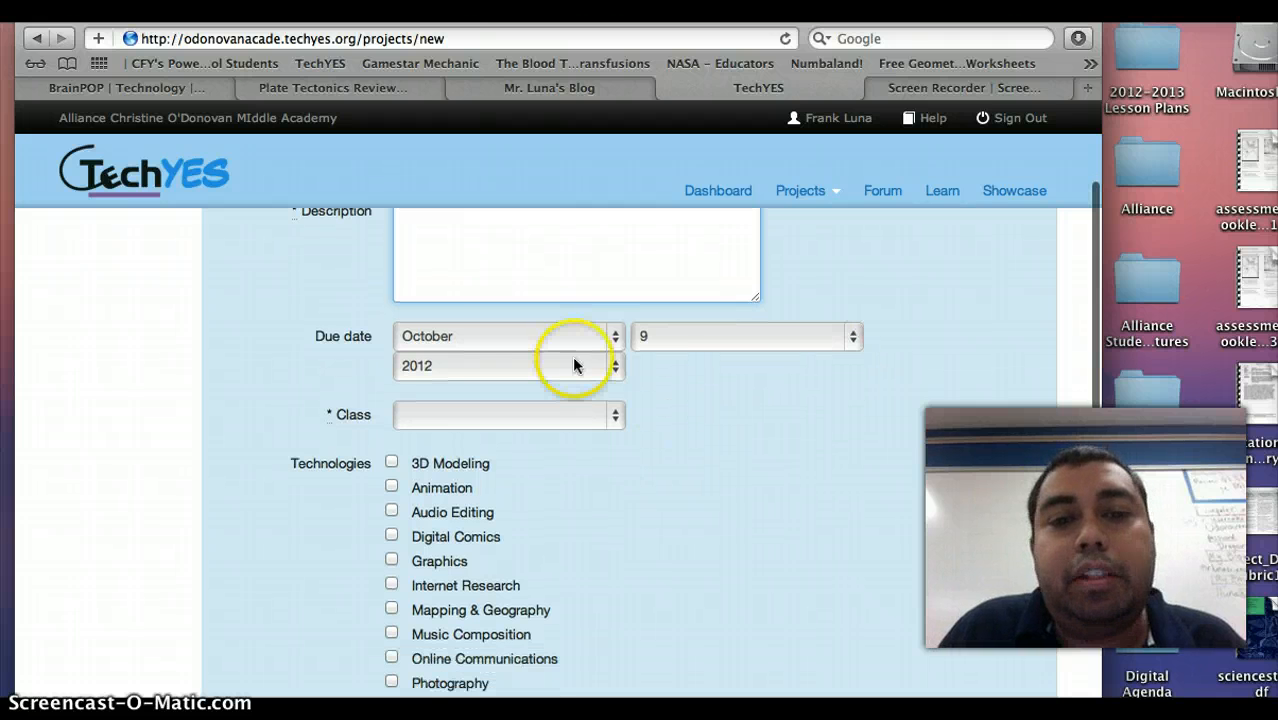
pyautogui.click(846, 338)
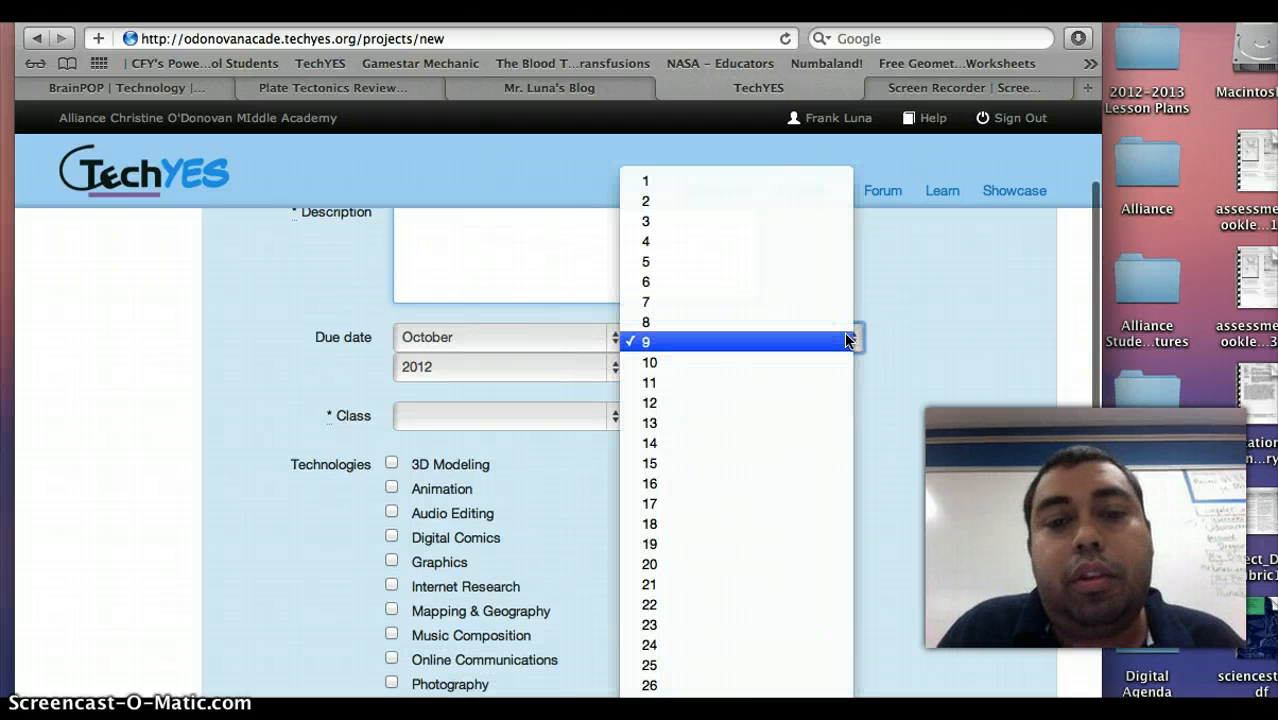
pyautogui.click(915, 324)
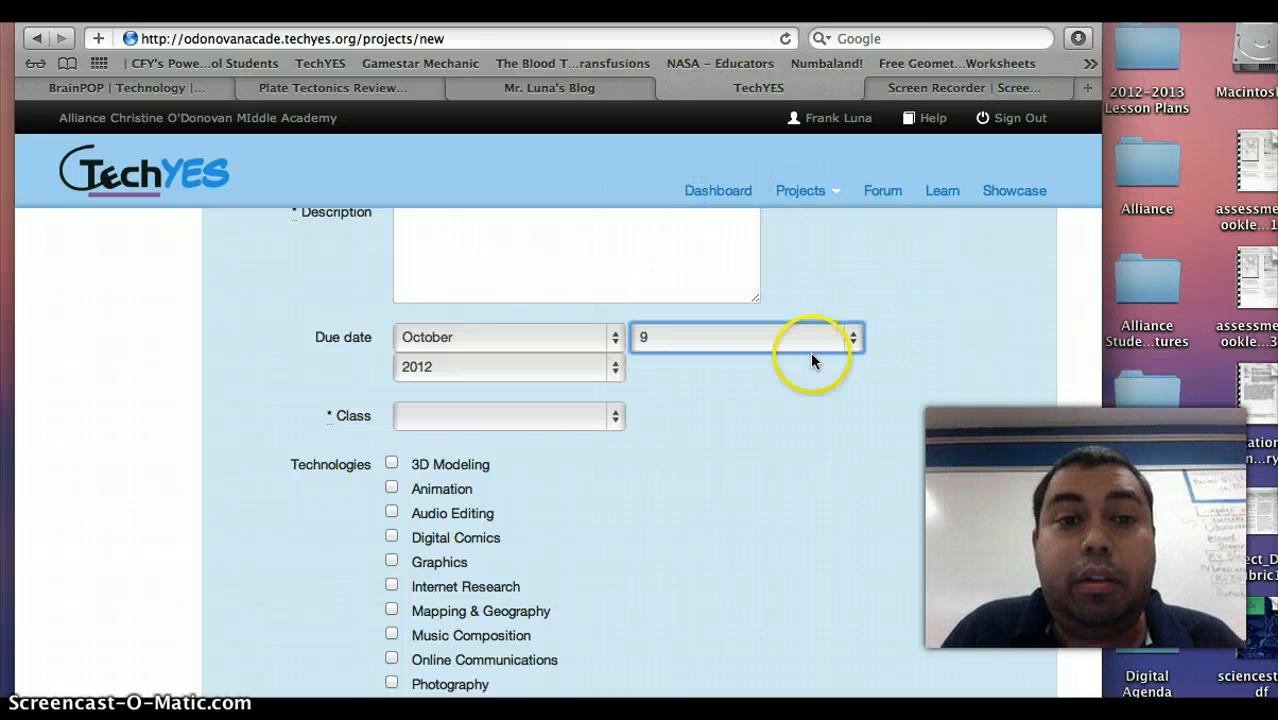
# Open the class dropdown and close it without picking a class.
pyautogui.scroll(-3, 613, 452)
pyautogui.click(616, 360)
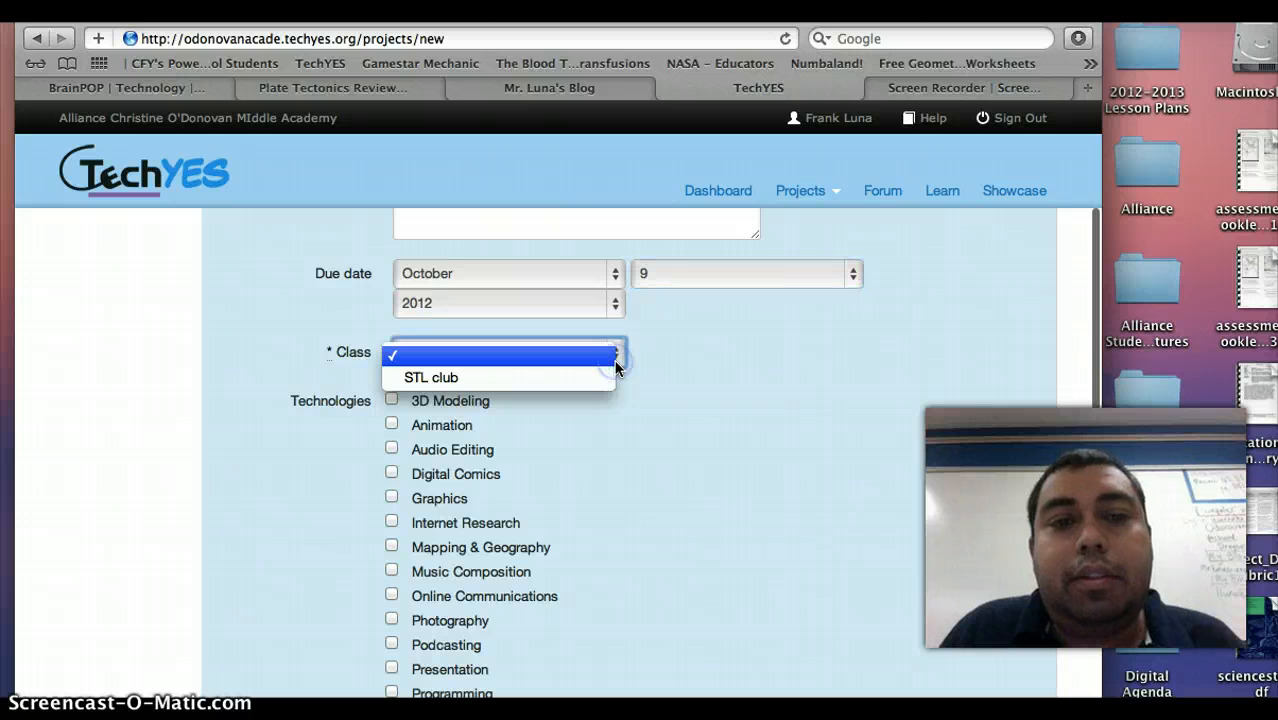
pyautogui.click(613, 357)
pyautogui.click(669, 357)
pyautogui.scroll(-5, 669, 357)
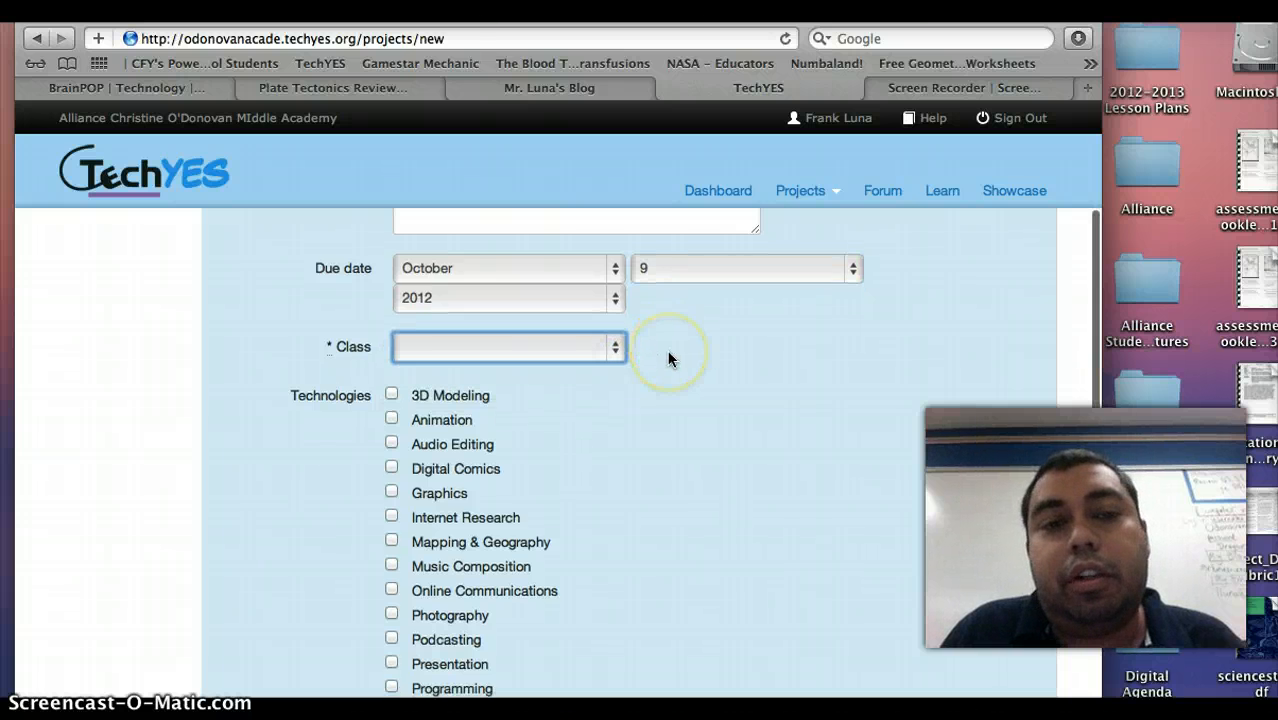
pyautogui.scroll(-1, 449, 316)
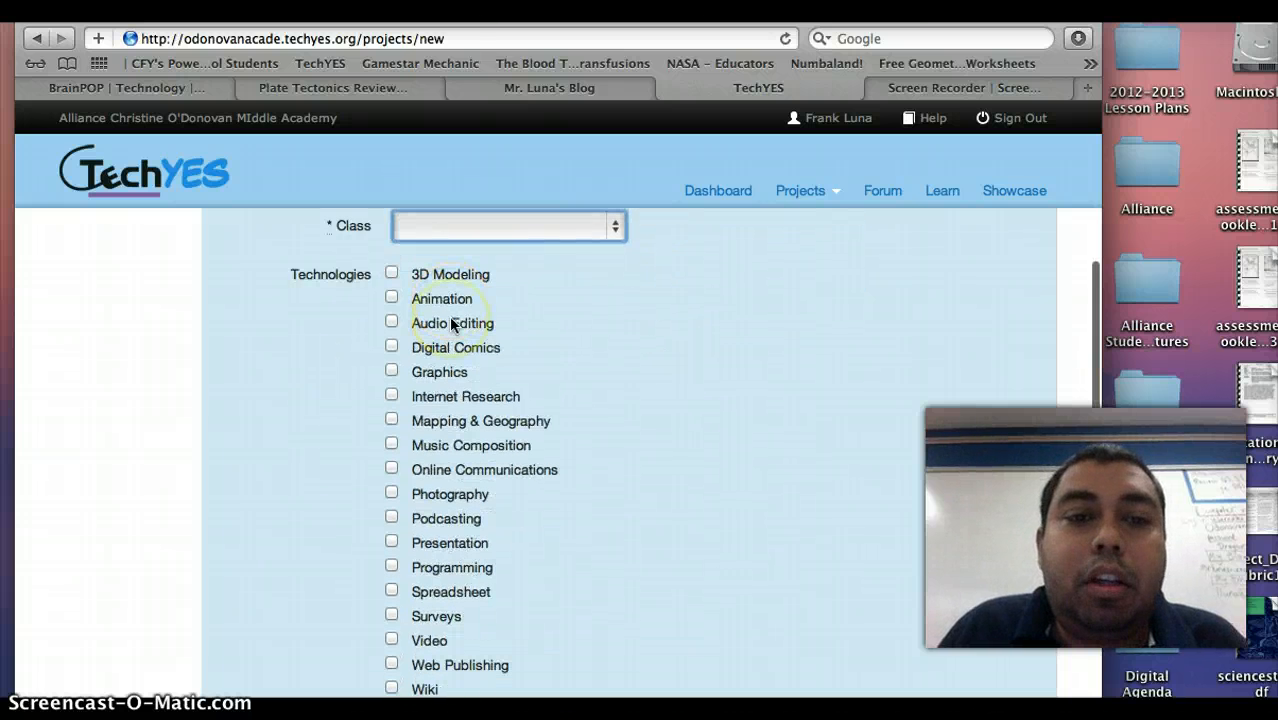
# Tick Graphics, Internet Research, Online Communications and Video as project technologies.
pyautogui.click(393, 376)
pyautogui.scroll(-2, 391, 378)
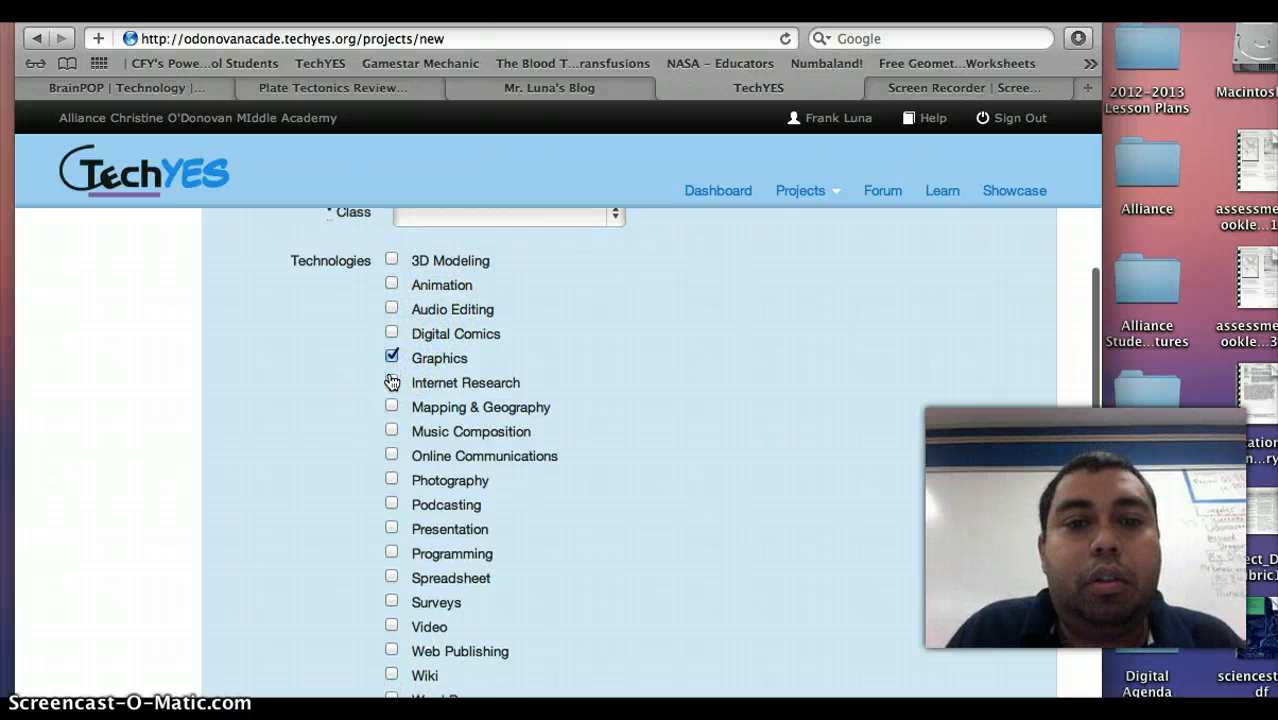
pyautogui.click(391, 373)
pyautogui.scroll(-3, 530, 508)
pyautogui.scroll(-1, 530, 510)
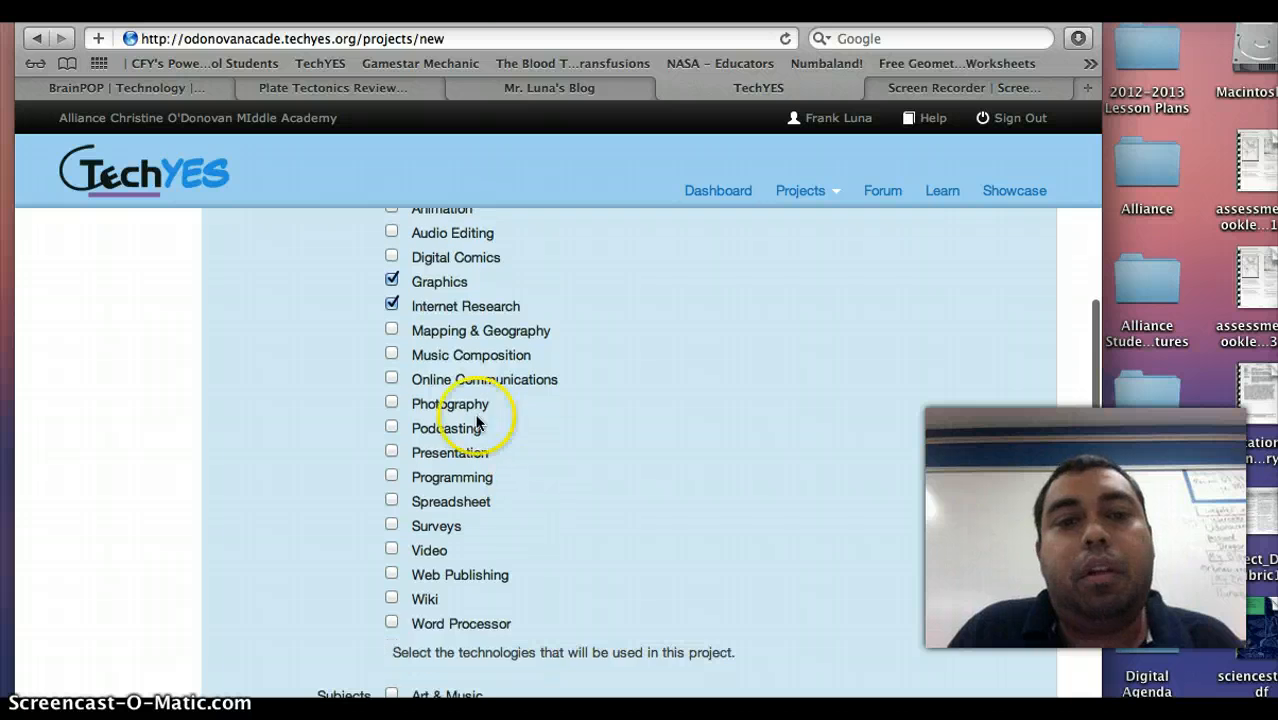
pyautogui.click(392, 380)
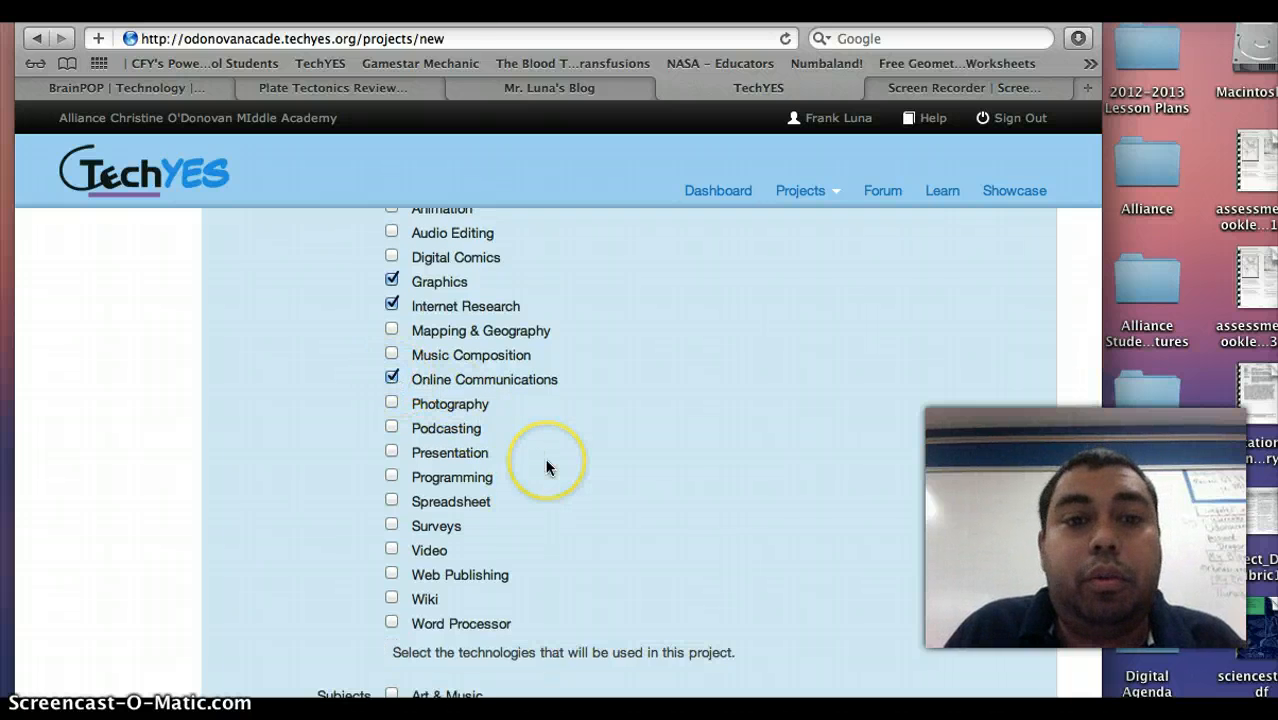
pyautogui.scroll(-1, 546, 466)
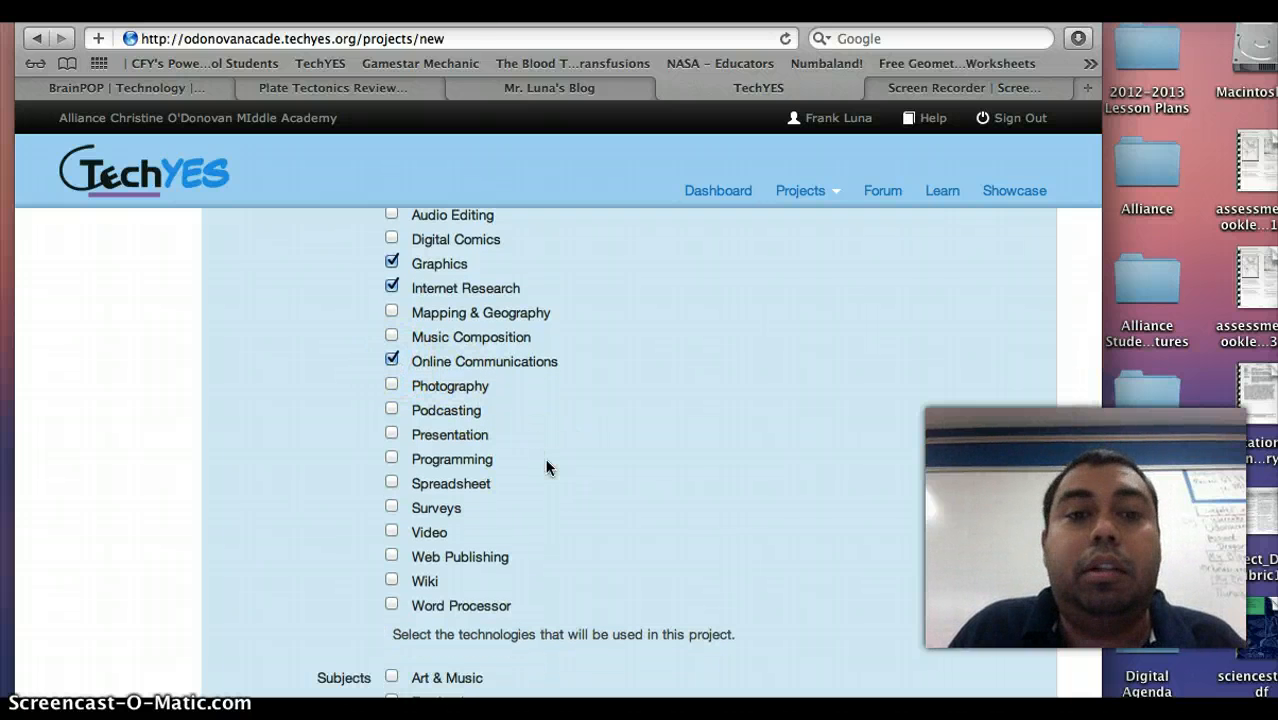
pyautogui.scroll(-1, 545, 458)
pyautogui.scroll(-1, 545, 466)
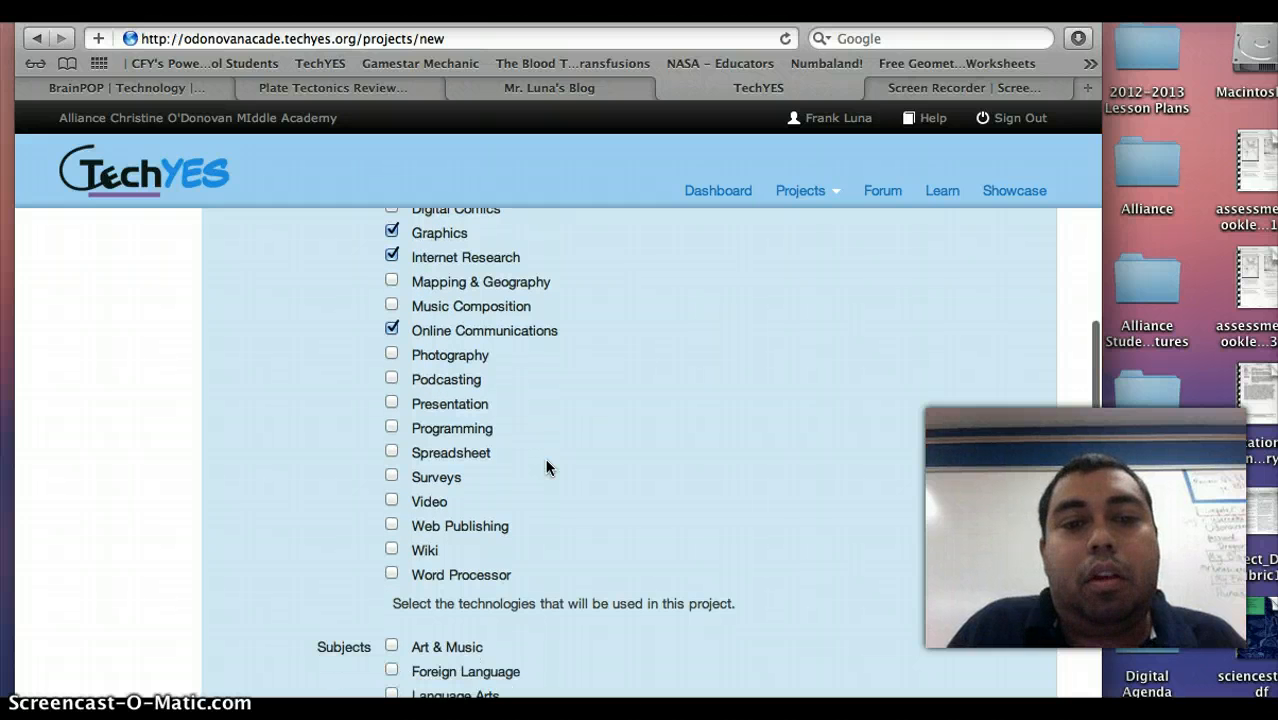
pyautogui.click(391, 496)
# Mark Science as the project subject and submit the form.
pyautogui.scroll(-2, 550, 509)
pyautogui.scroll(-5, 550, 505)
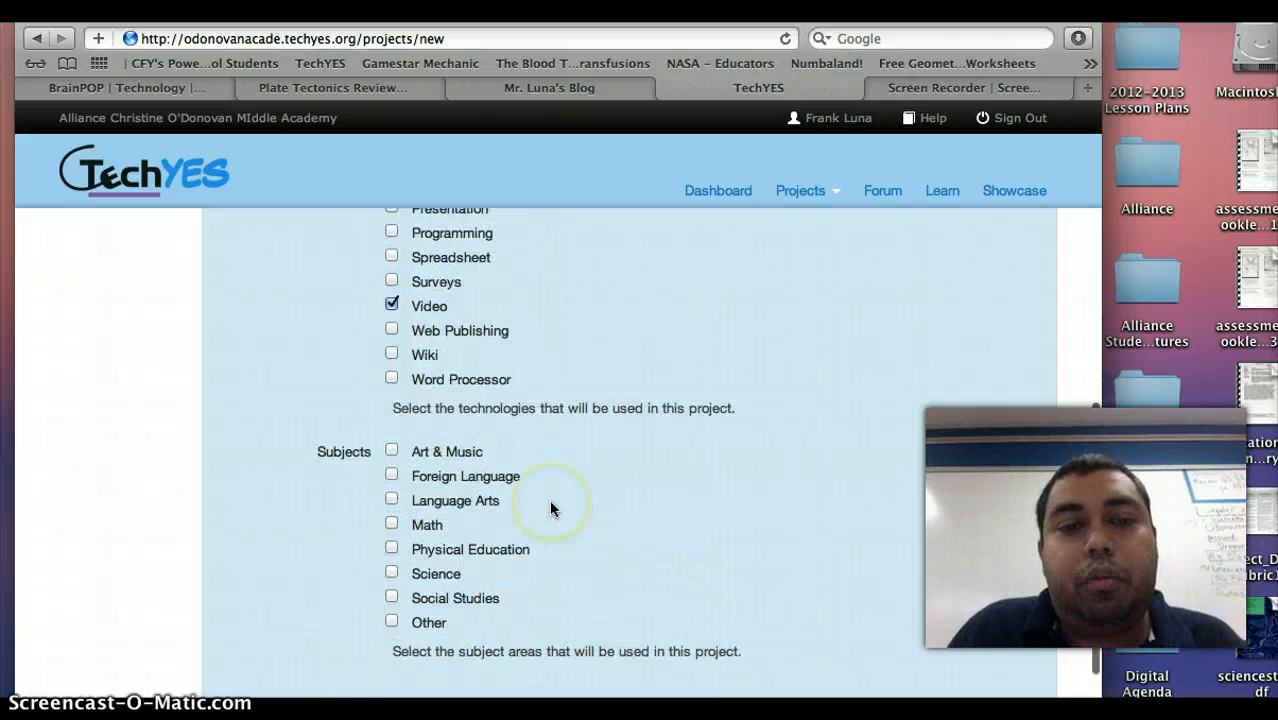
pyautogui.click(391, 478)
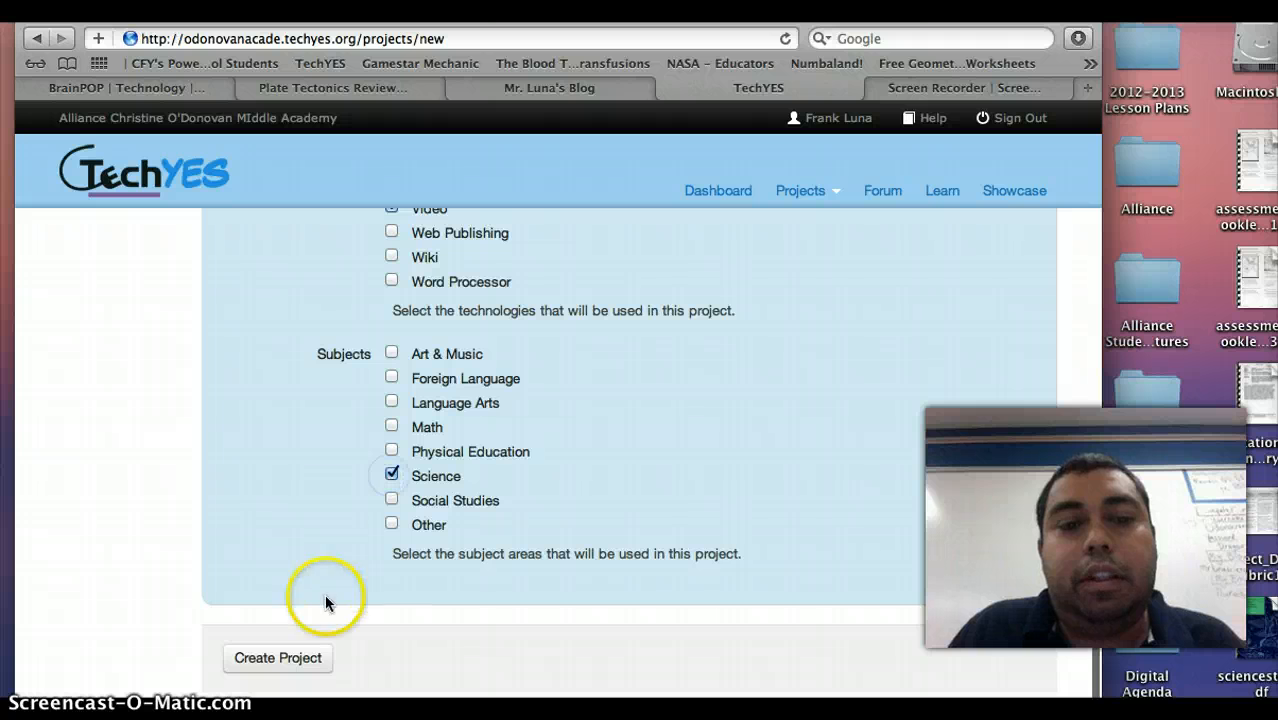
pyautogui.click(290, 660)
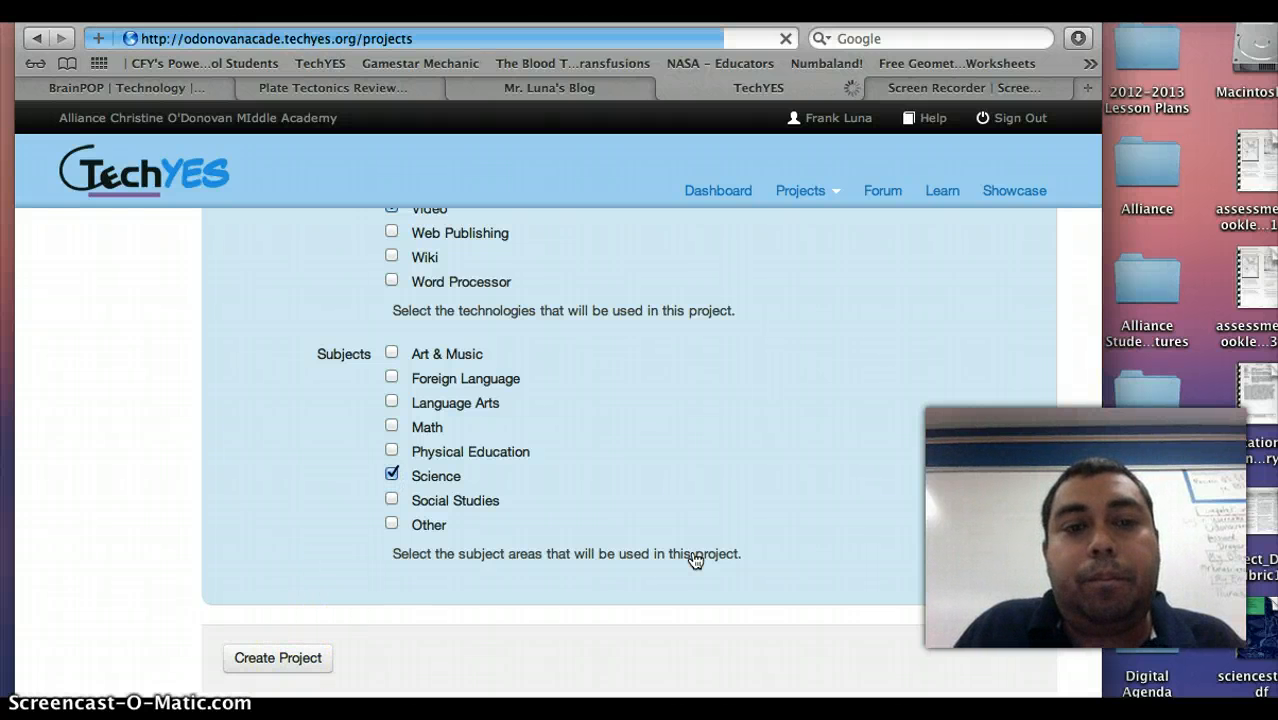
# Describe the project as 'Movie about how to be safe during an Earthquake'.
pyautogui.click(553, 492)
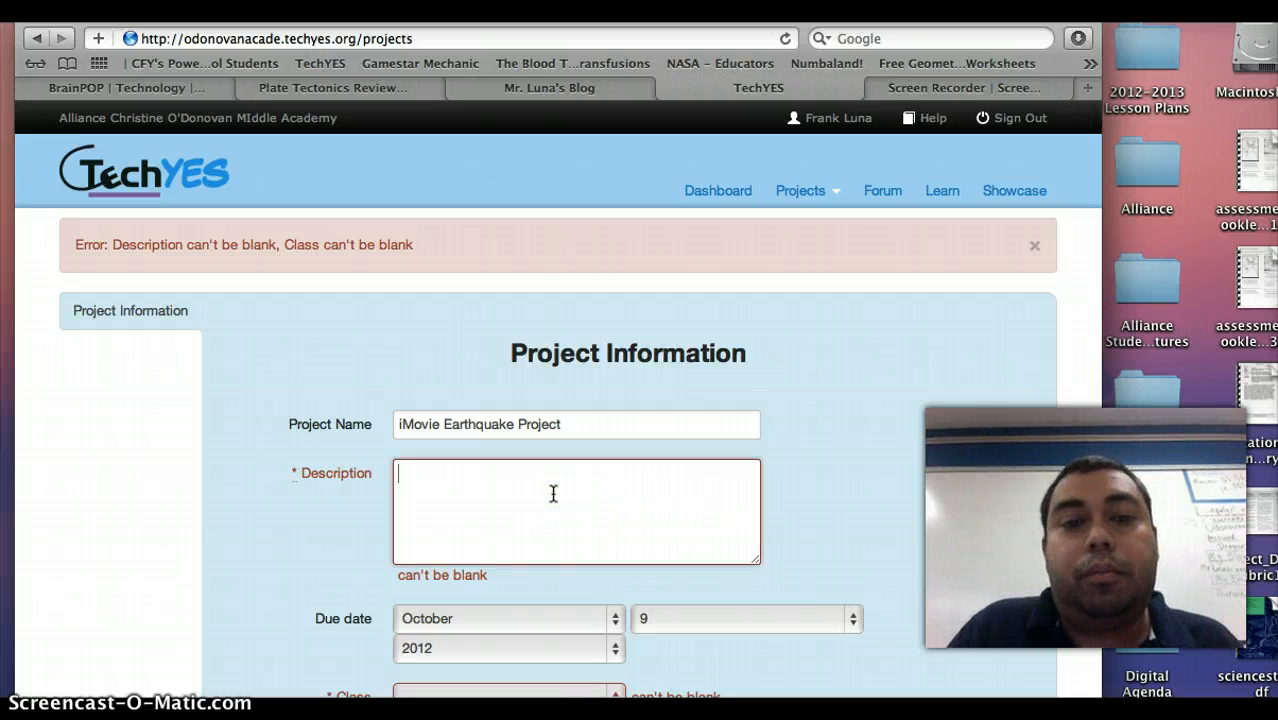
pyautogui.write('Movie abo')
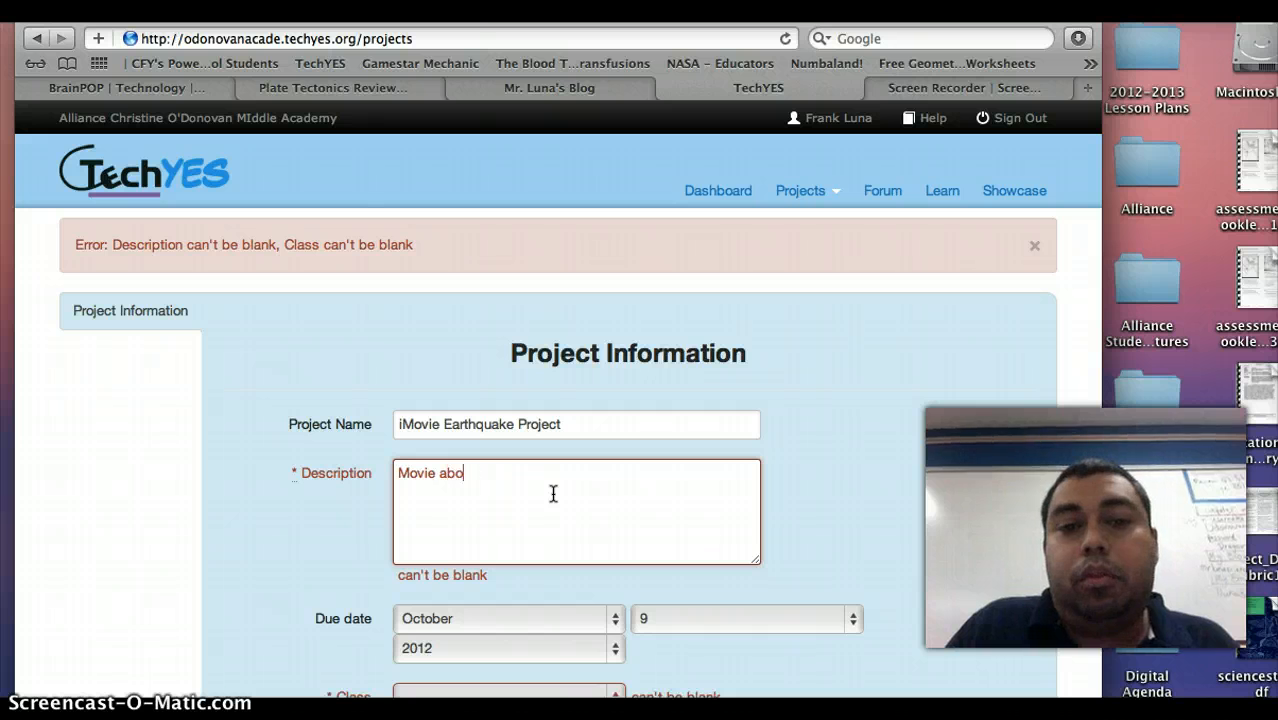
pyautogui.write('ut how to')
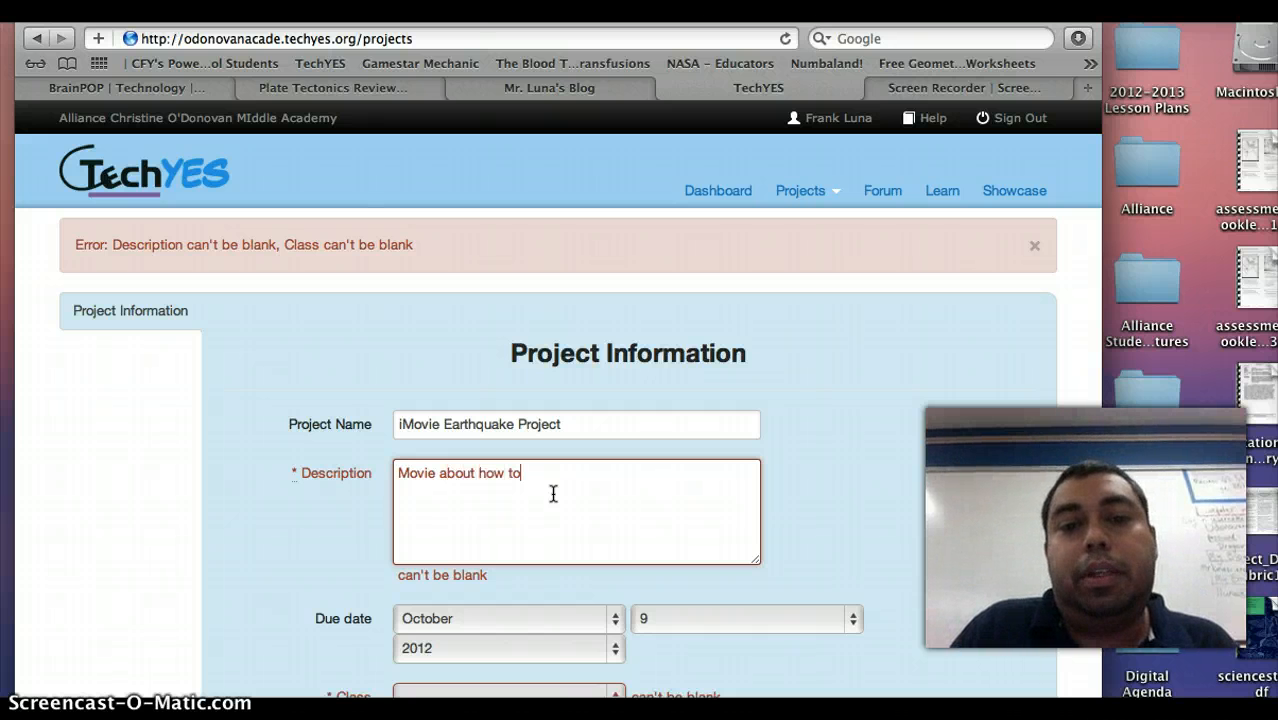
pyautogui.write(' be safe duri')
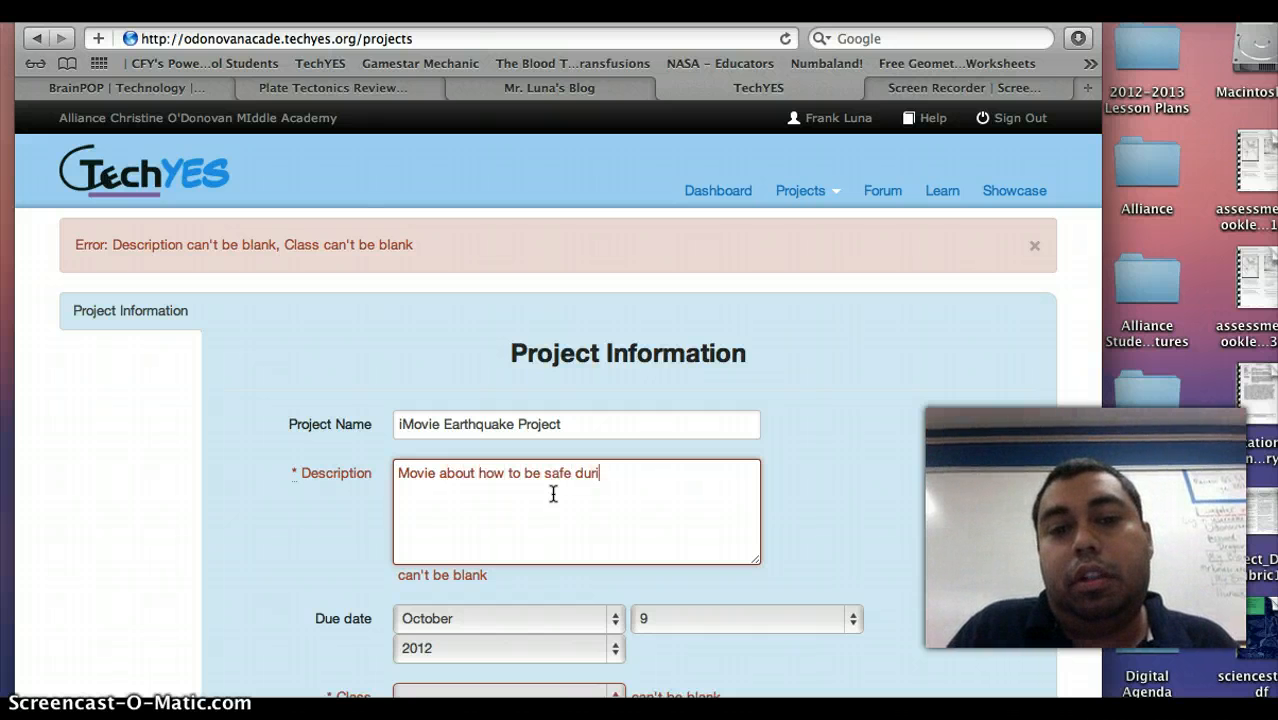
pyautogui.write('ng an Earthq')
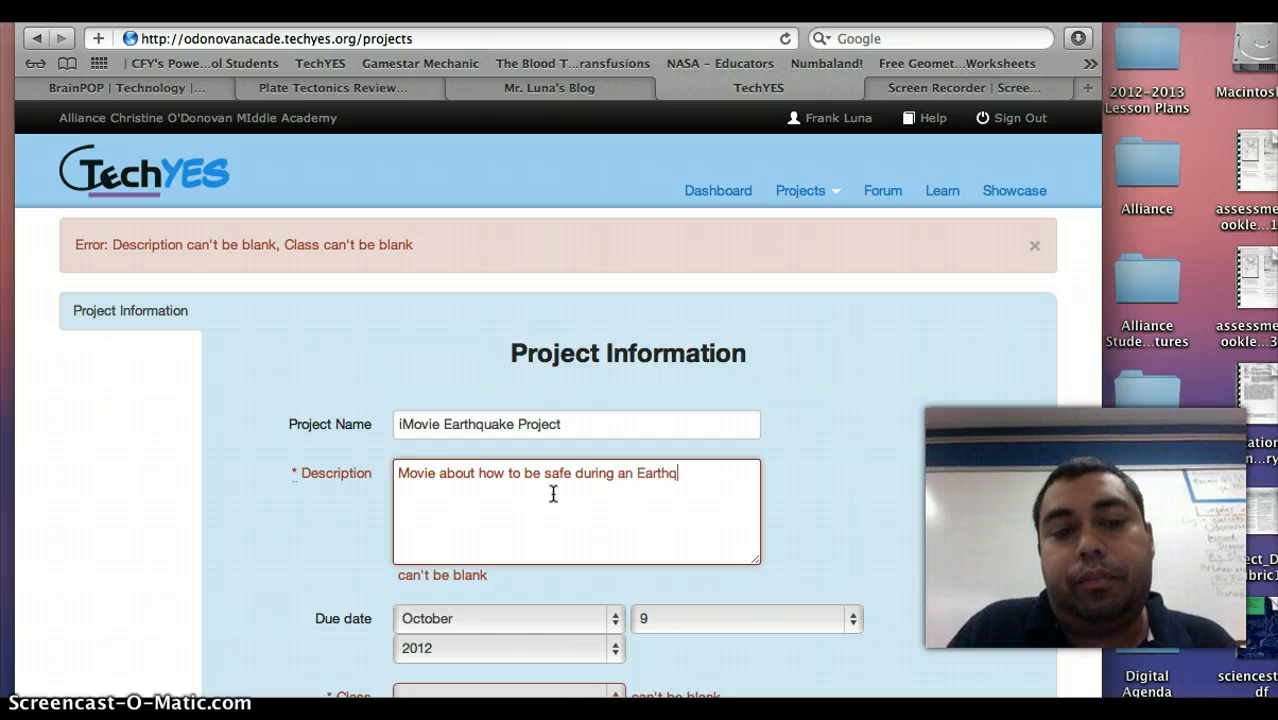
pyautogui.write('uake')
pyautogui.scroll(-10, 553, 494)
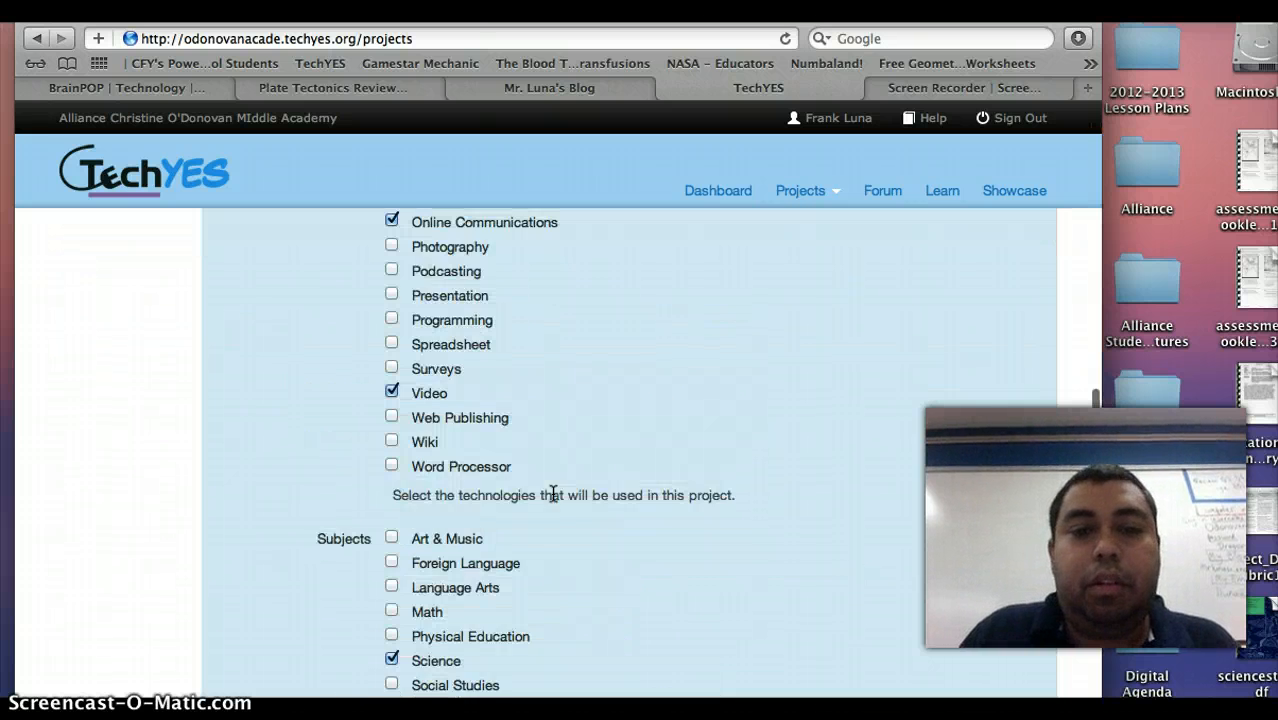
pyautogui.scroll(4, 568, 412)
# Choose the STL club class, add Other as a subject, and resubmit the project.
pyautogui.click(600, 346)
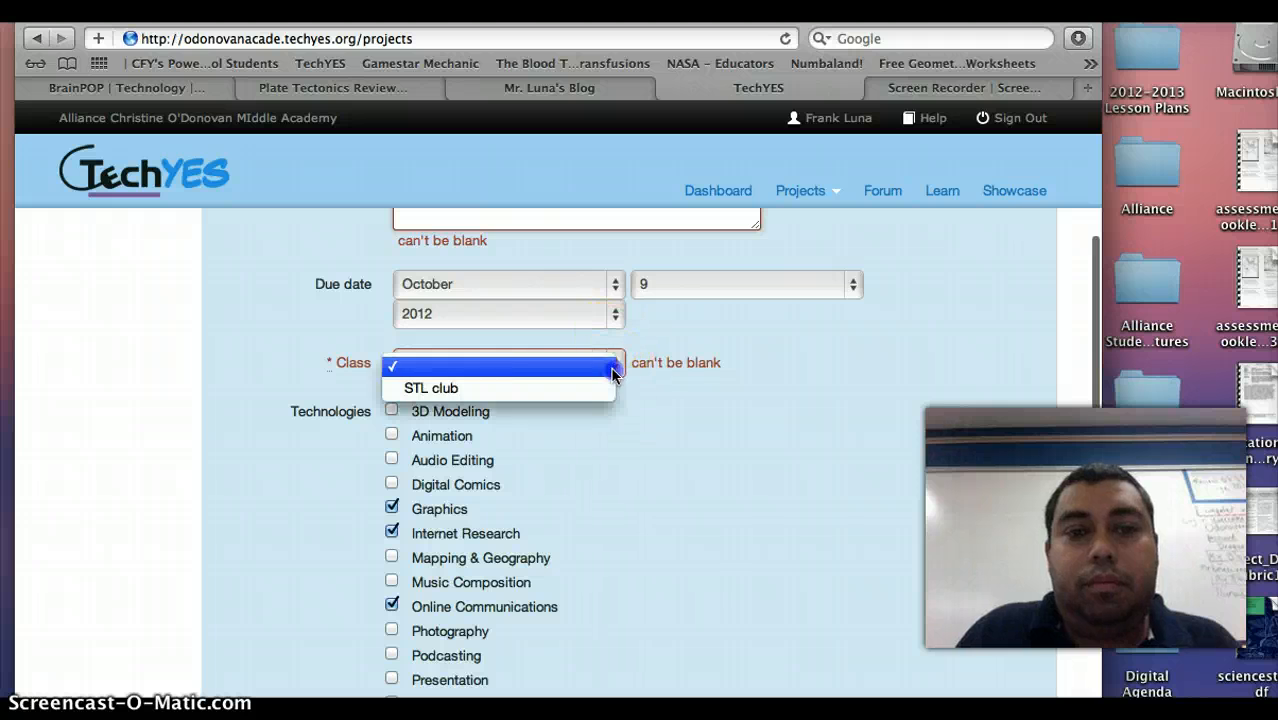
pyautogui.click(558, 382)
pyautogui.scroll(-1, 620, 478)
pyautogui.scroll(-5, 620, 470)
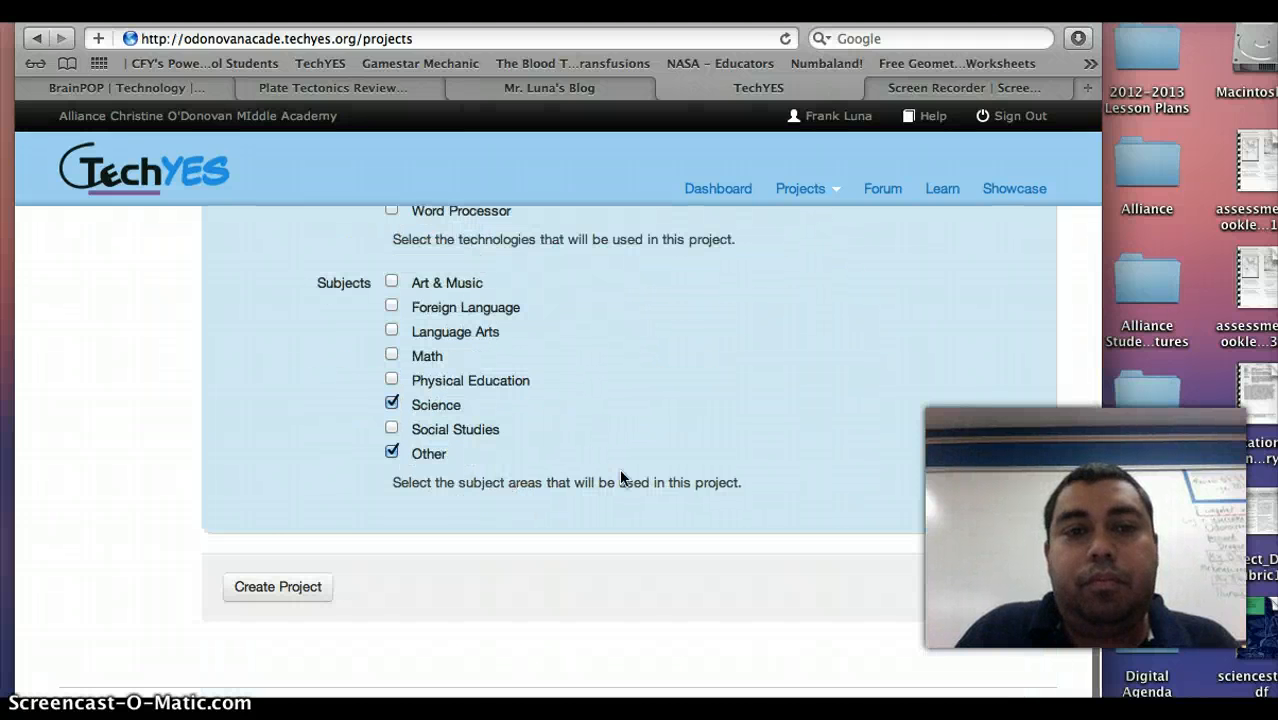
pyautogui.click(255, 589)
pyautogui.click(643, 387)
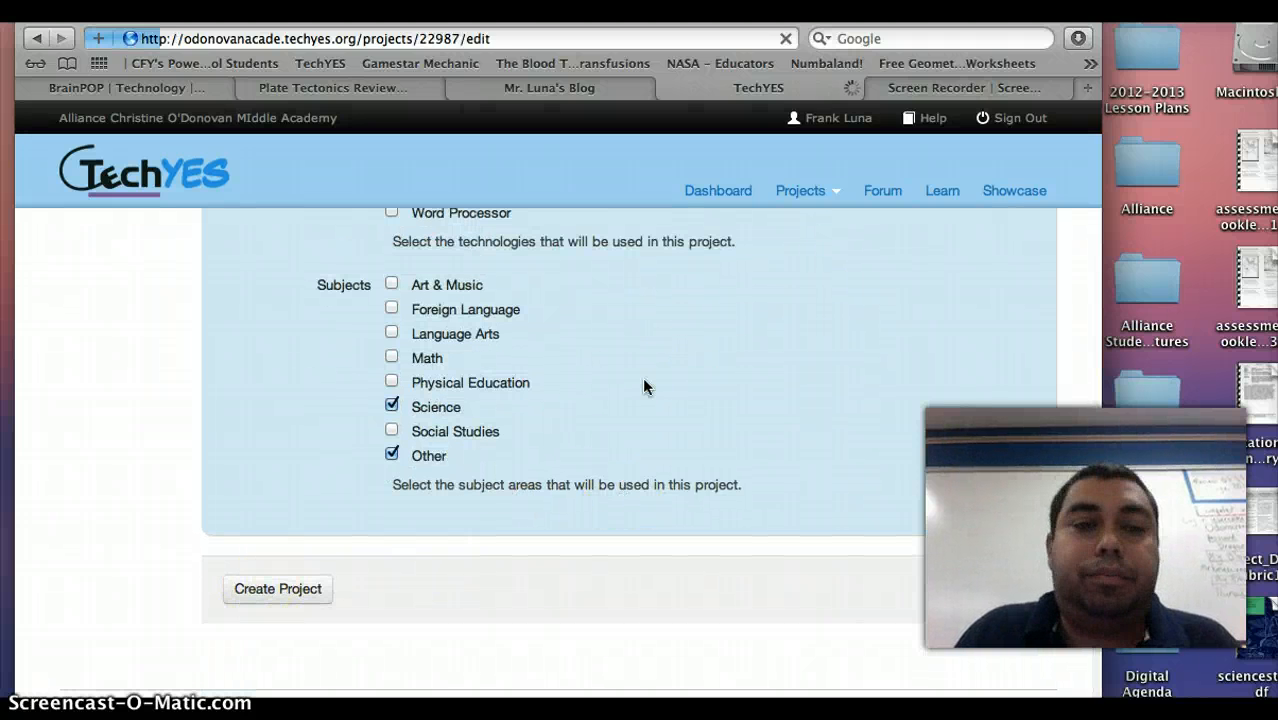
# Check the created project's Project Information form, then switch to Project Plan.
pyautogui.click(608, 383)
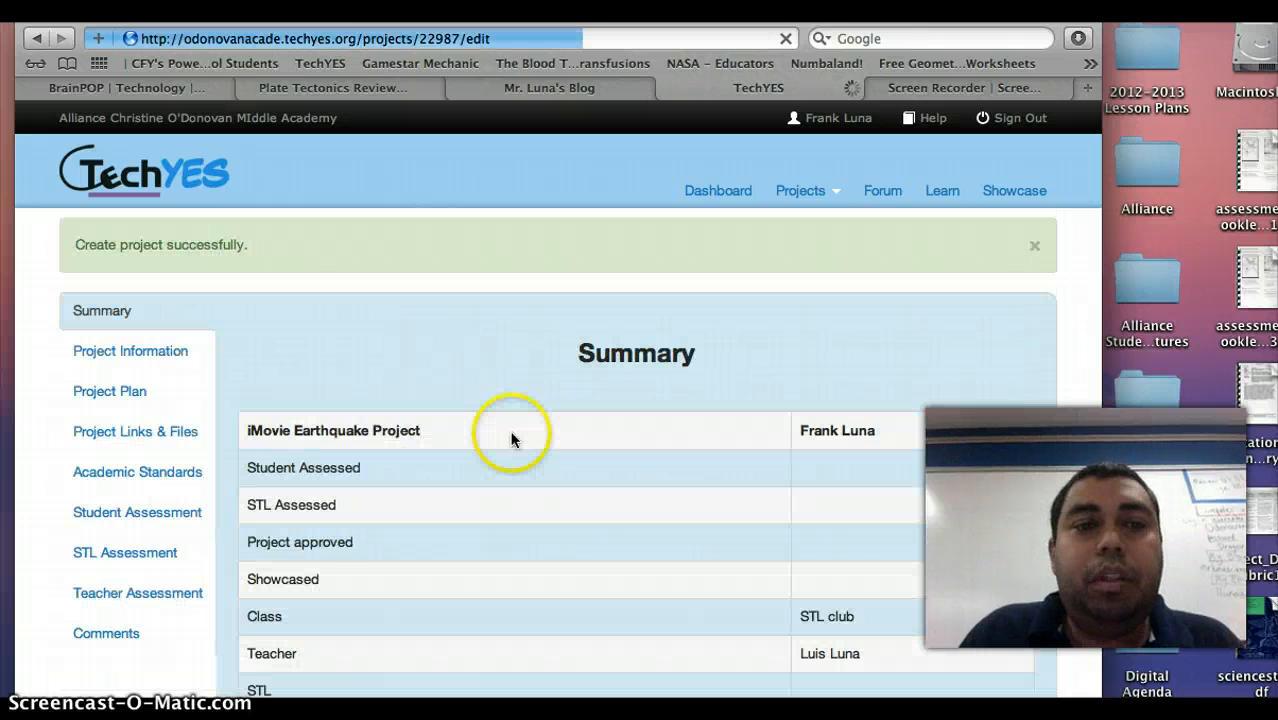
pyautogui.scroll(-3, 407, 392)
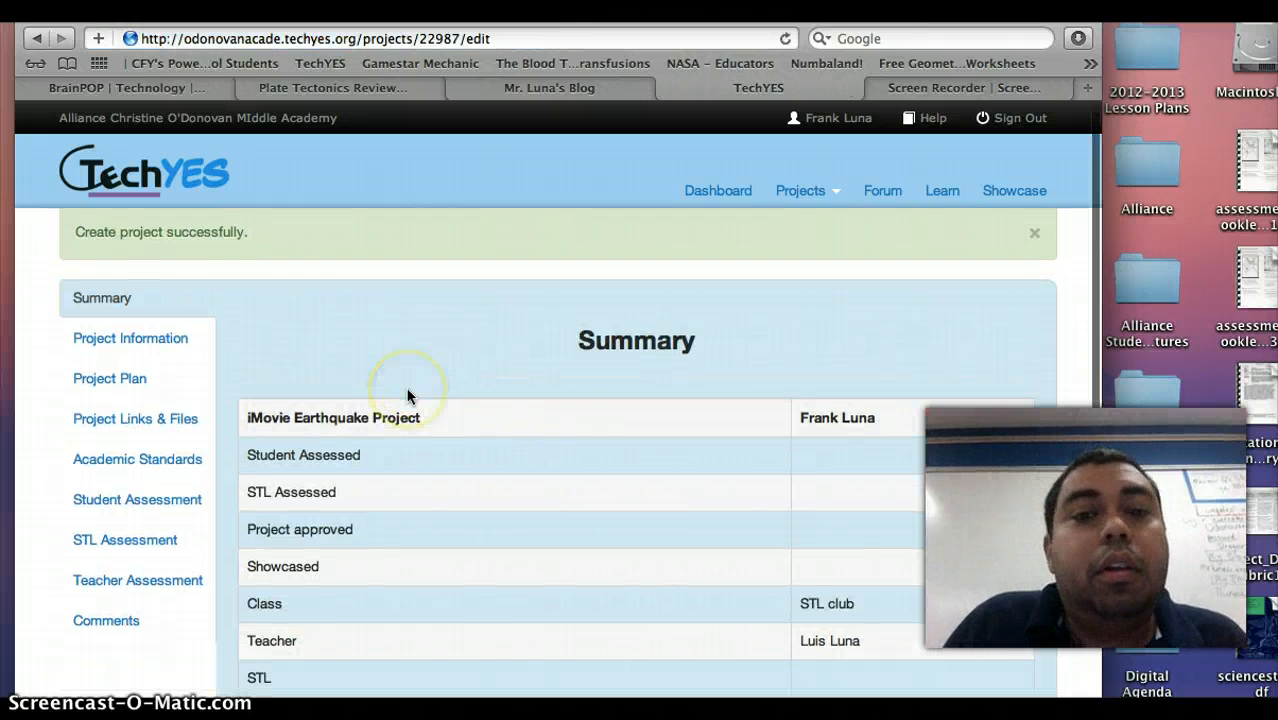
pyautogui.scroll(3, 407, 392)
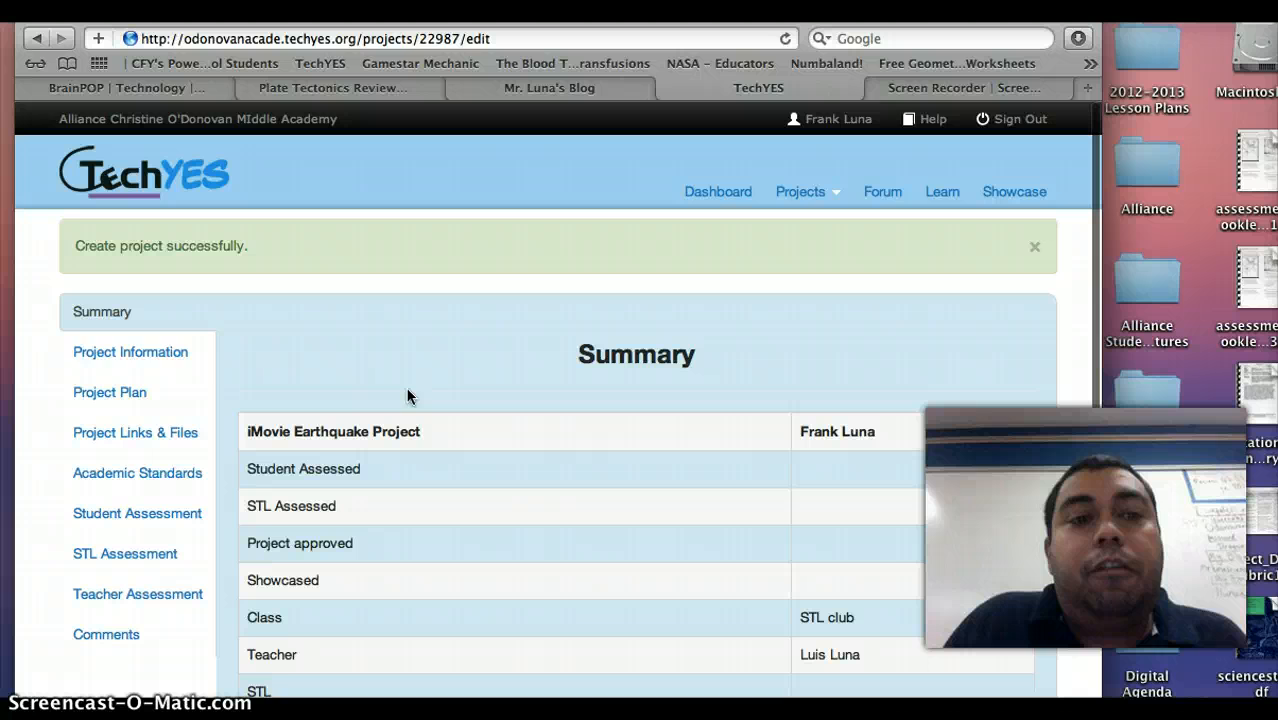
pyautogui.click(145, 354)
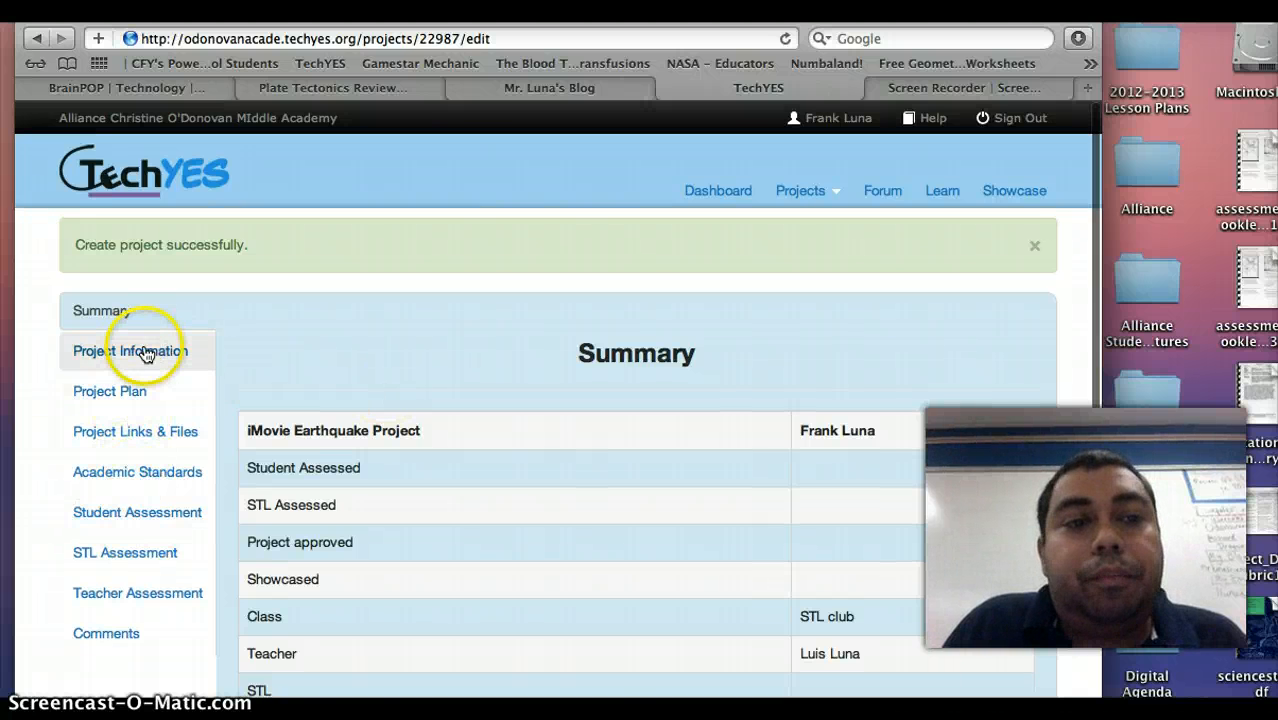
pyautogui.scroll(-3, 426, 396)
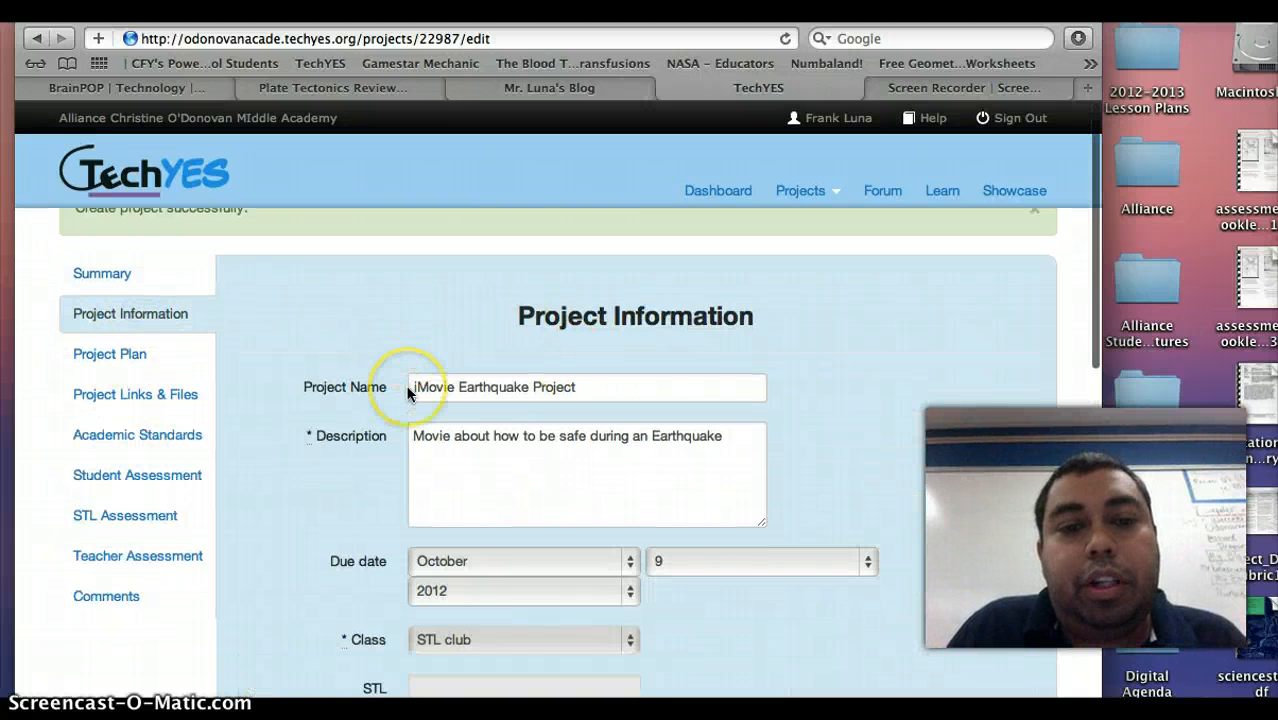
pyautogui.scroll(3, 247, 388)
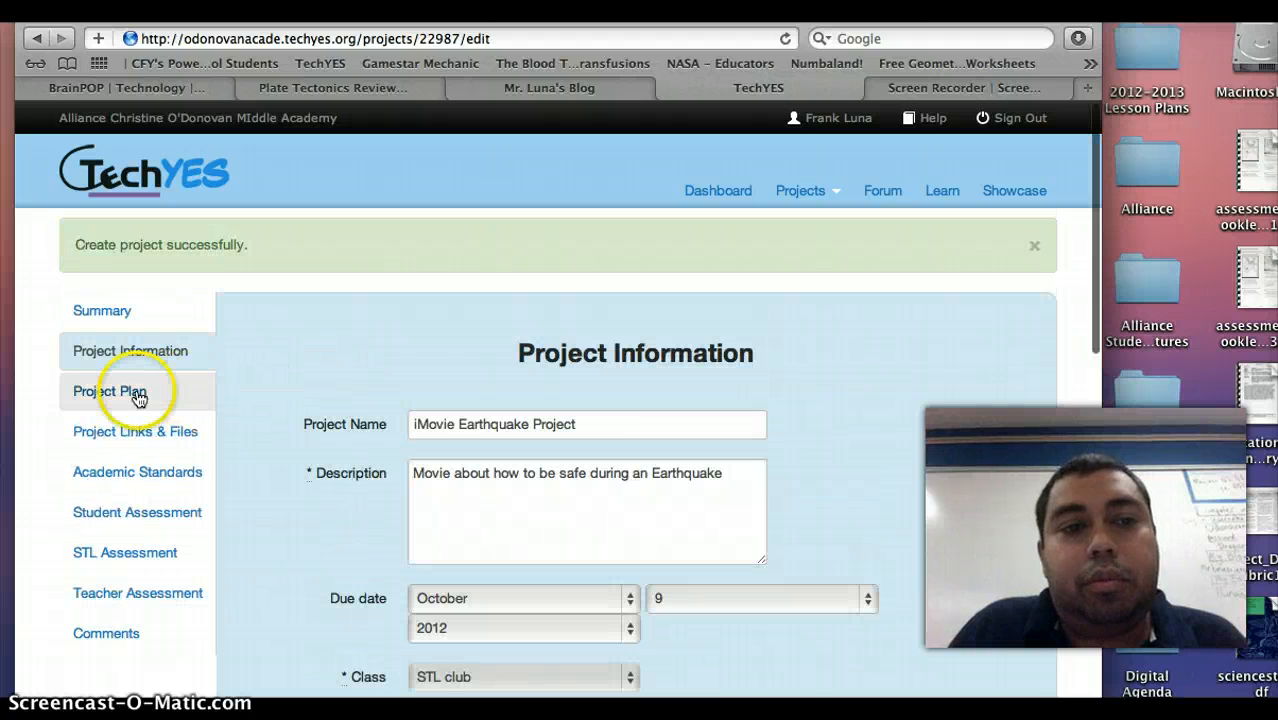
pyautogui.click(91, 393)
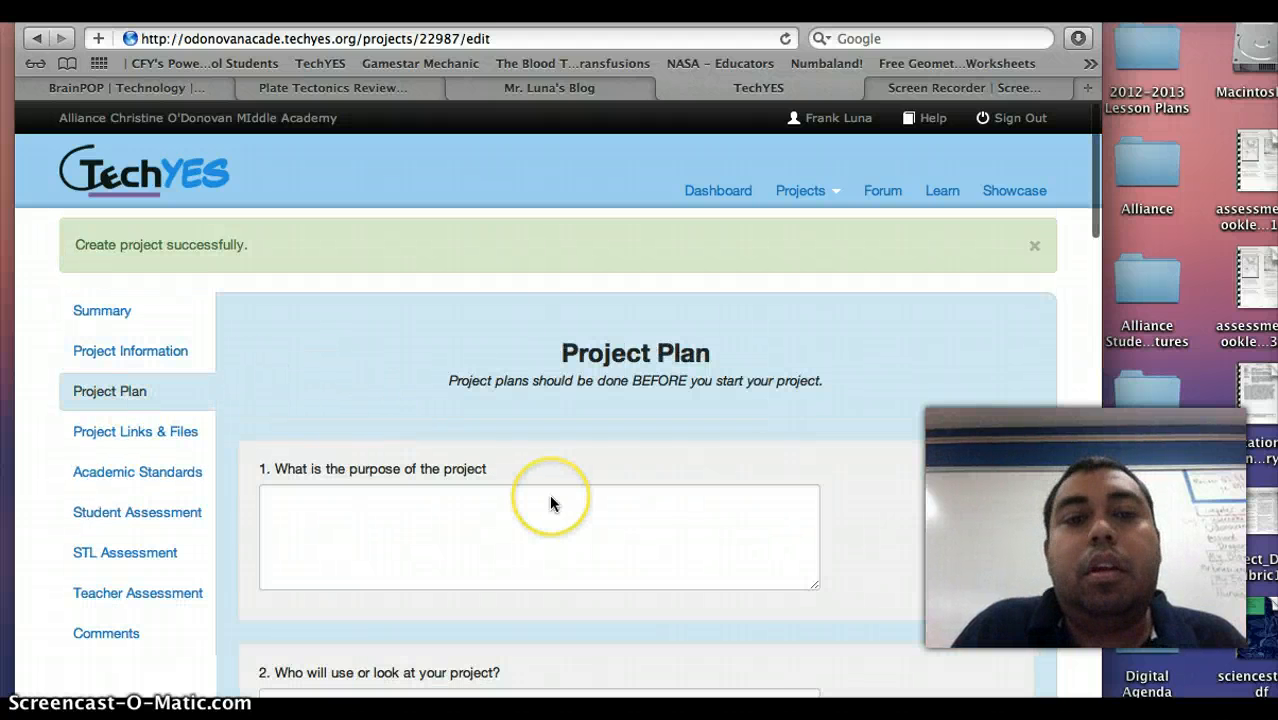
# Step through the purpose, users, GATHER, ORGANIZE and CONSTRUCT answer boxes.
pyautogui.scroll(-1, 551, 502)
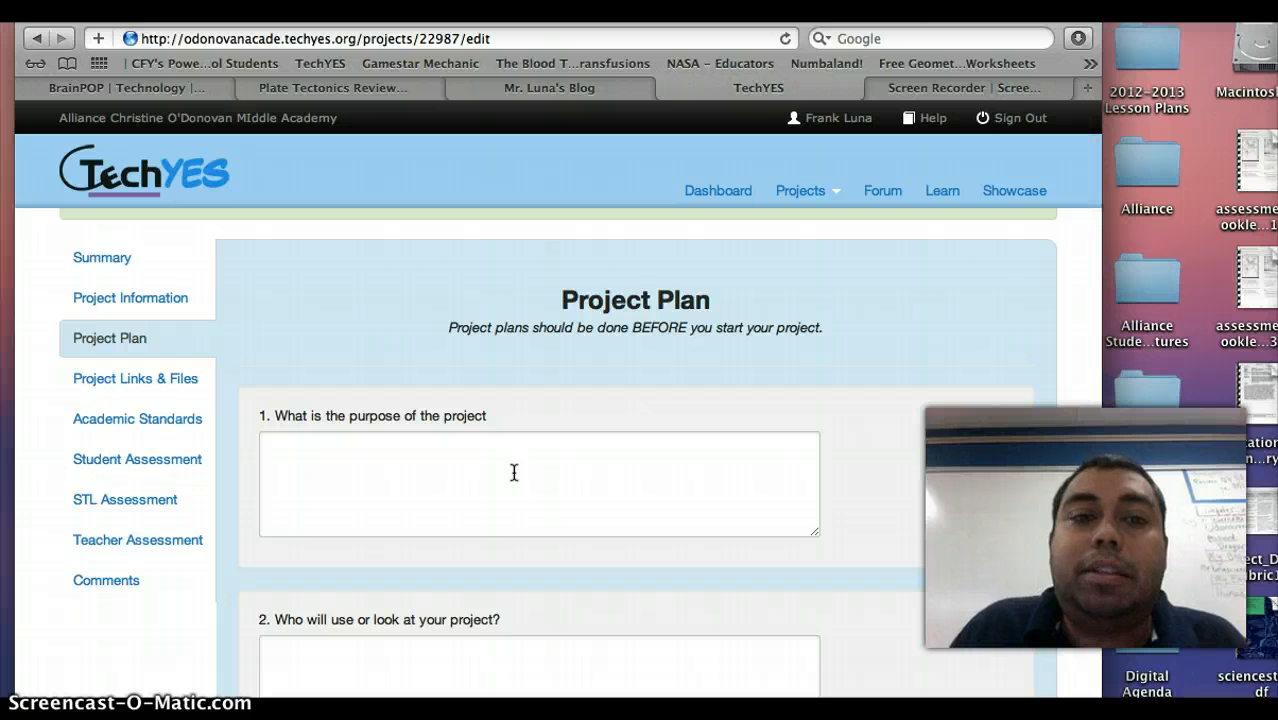
pyautogui.click(419, 459)
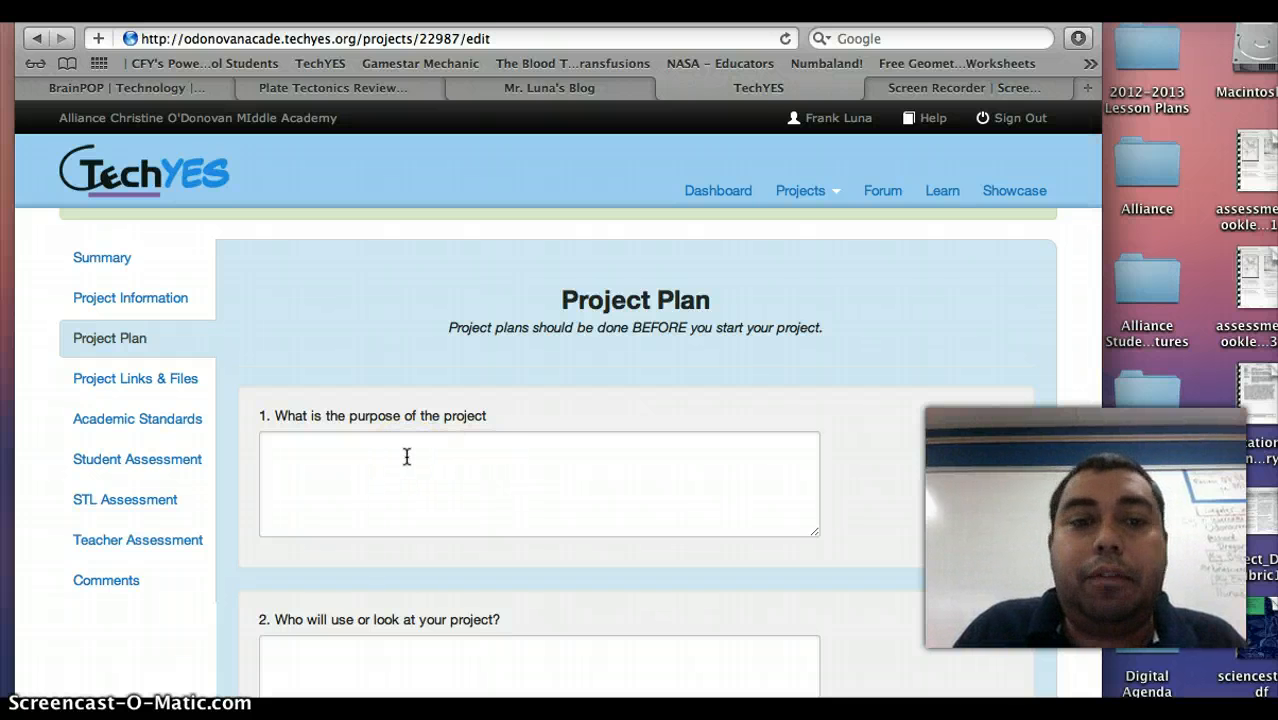
pyautogui.scroll(-4, 407, 456)
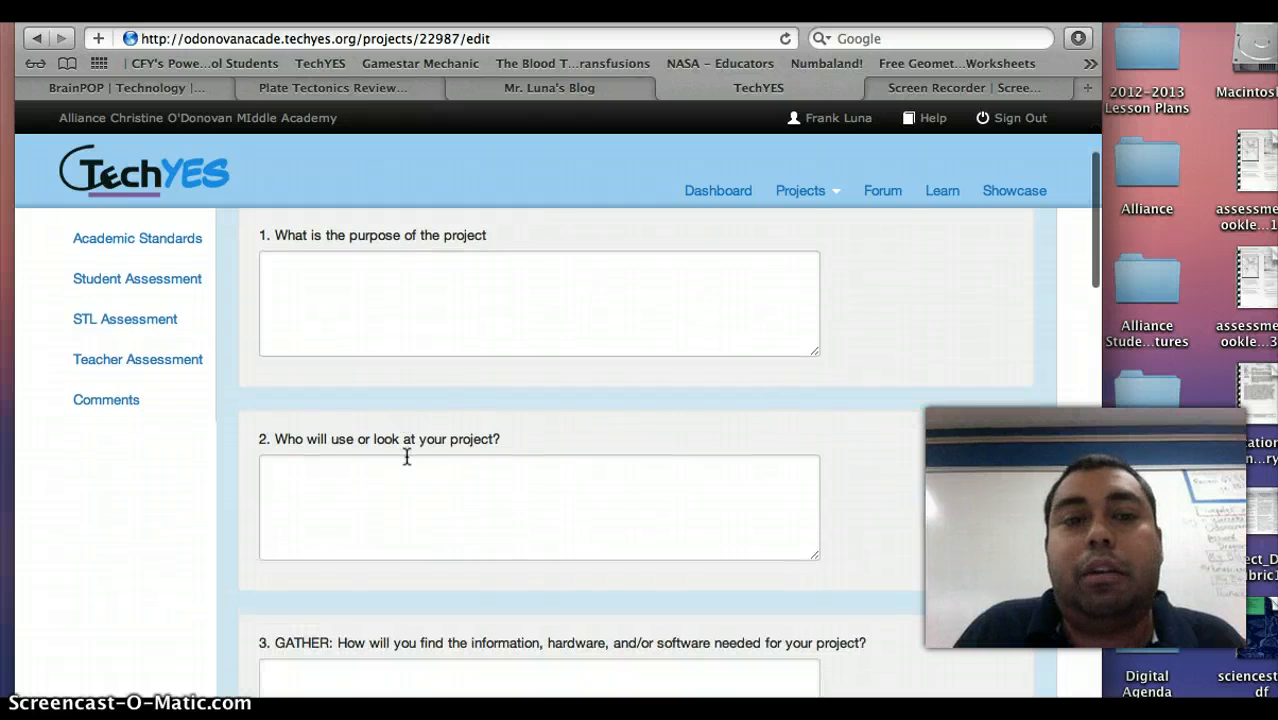
pyautogui.click(541, 509)
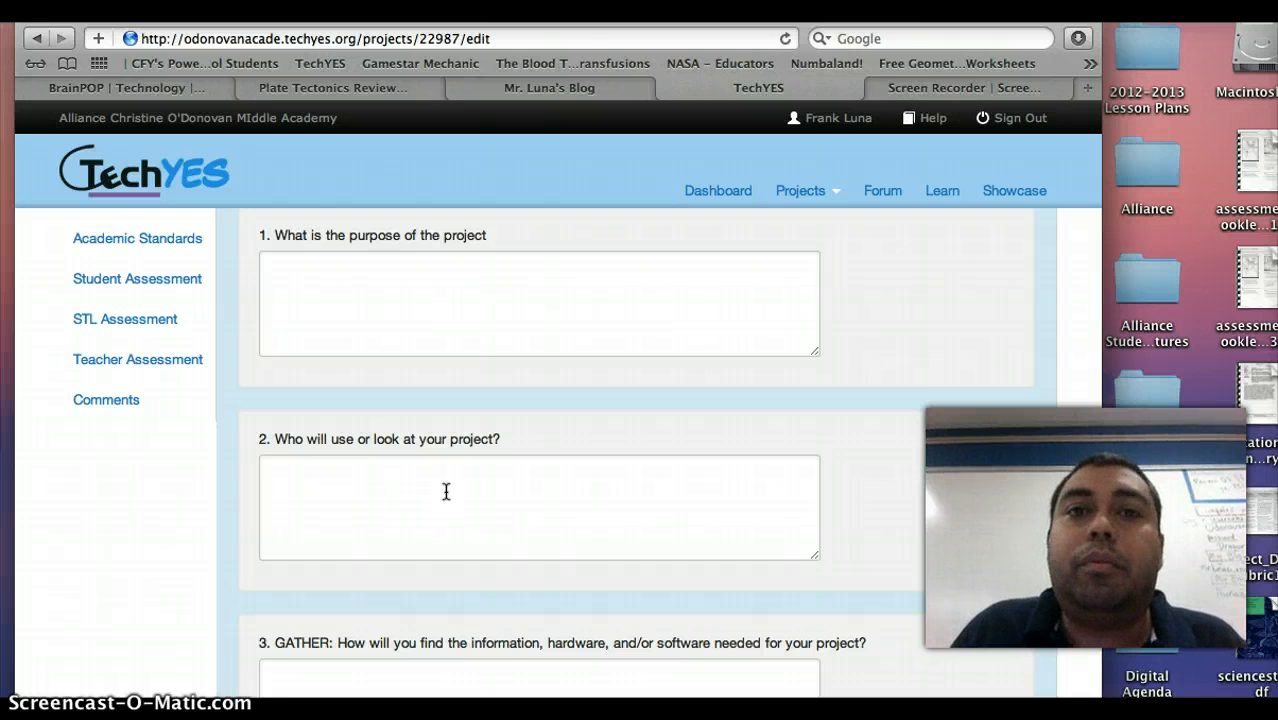
pyautogui.scroll(-1, 446, 491)
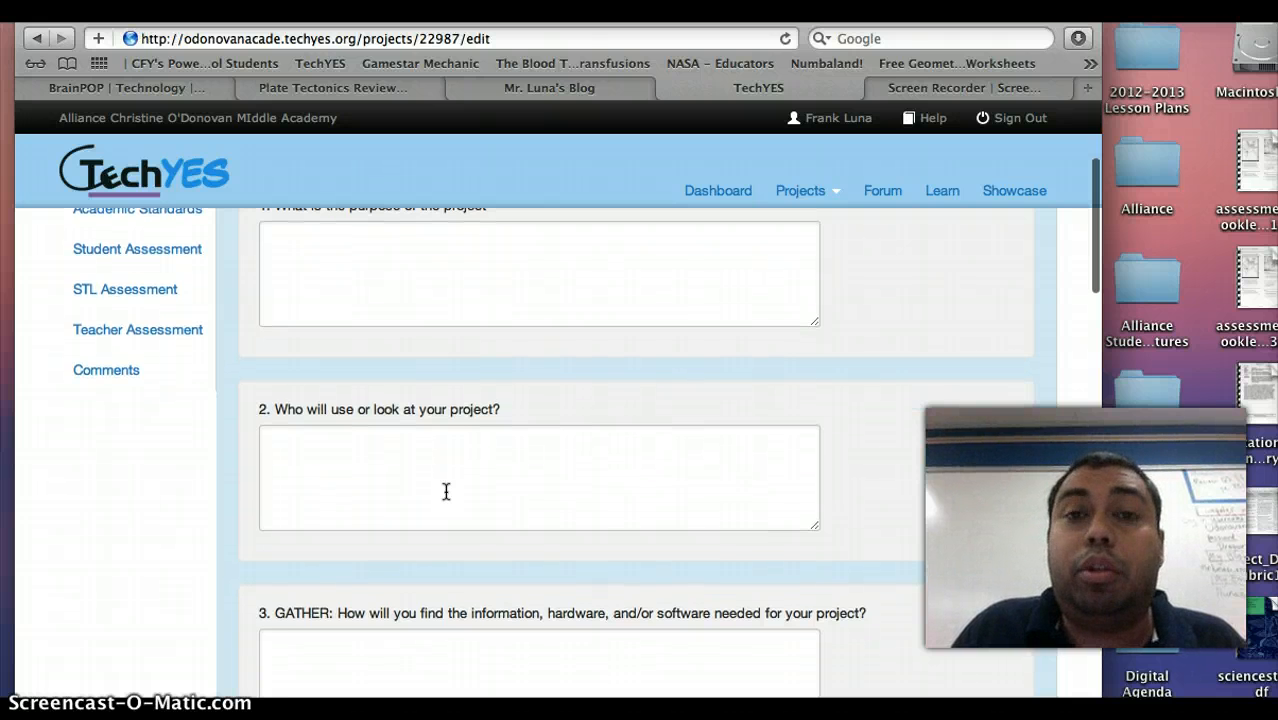
pyautogui.scroll(-5, 446, 491)
pyautogui.click(427, 431)
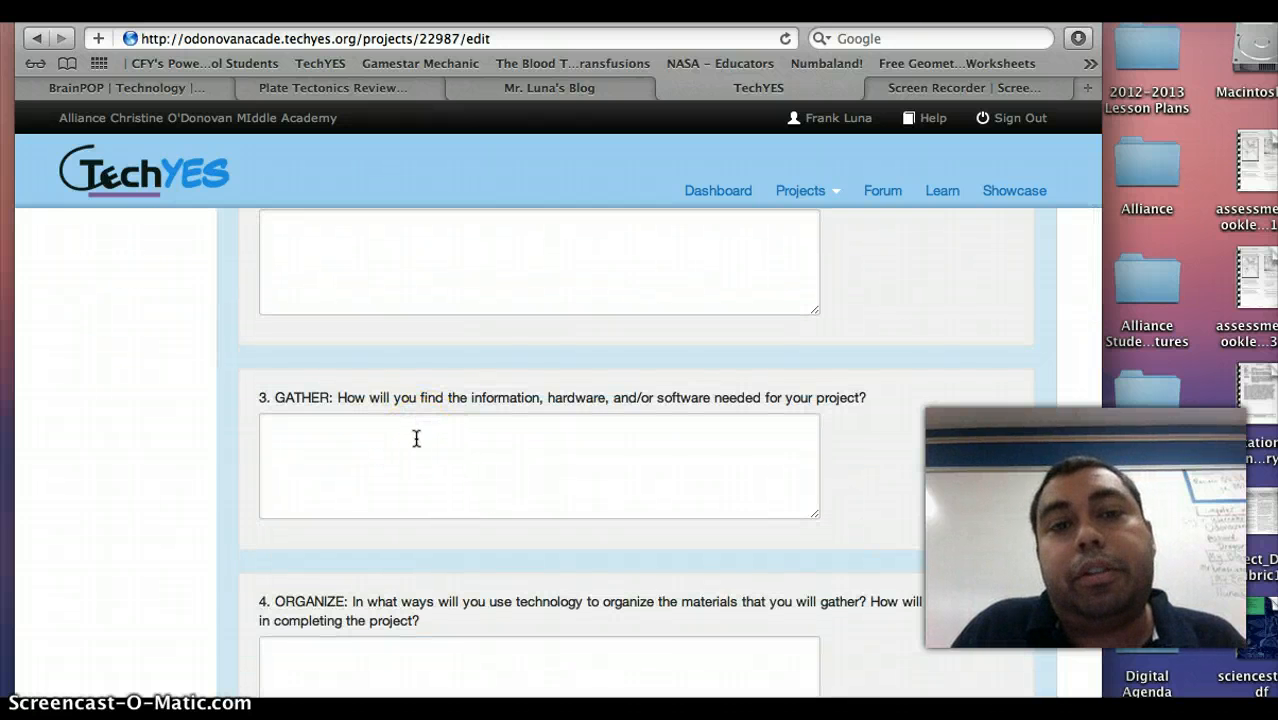
pyautogui.scroll(-2, 416, 438)
pyautogui.scroll(-5, 416, 438)
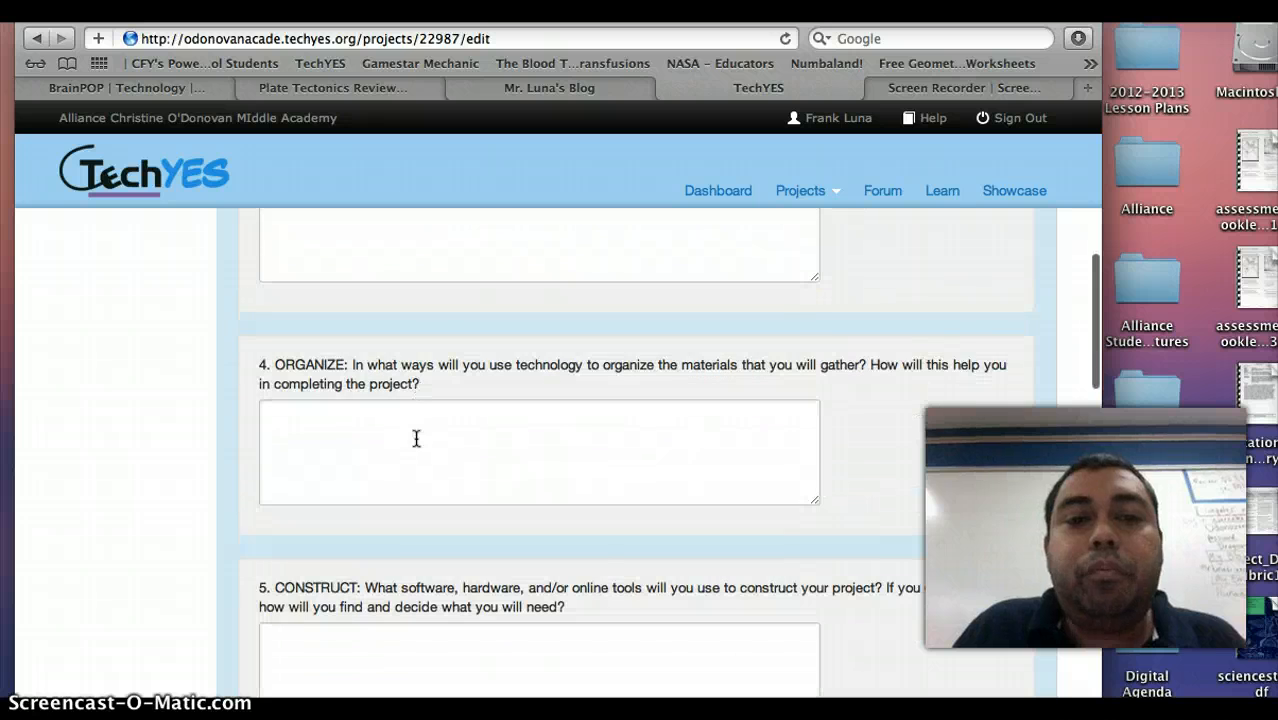
pyautogui.click(362, 411)
pyautogui.scroll(-4, 406, 425)
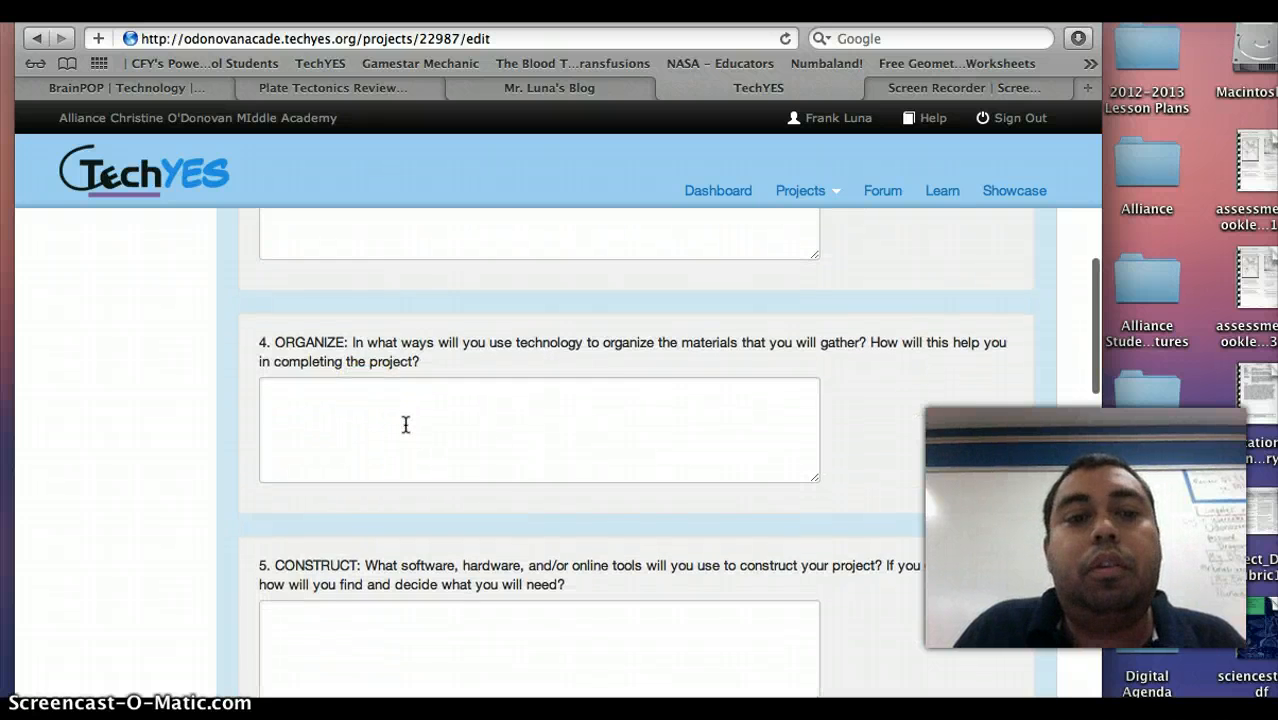
pyautogui.click(455, 472)
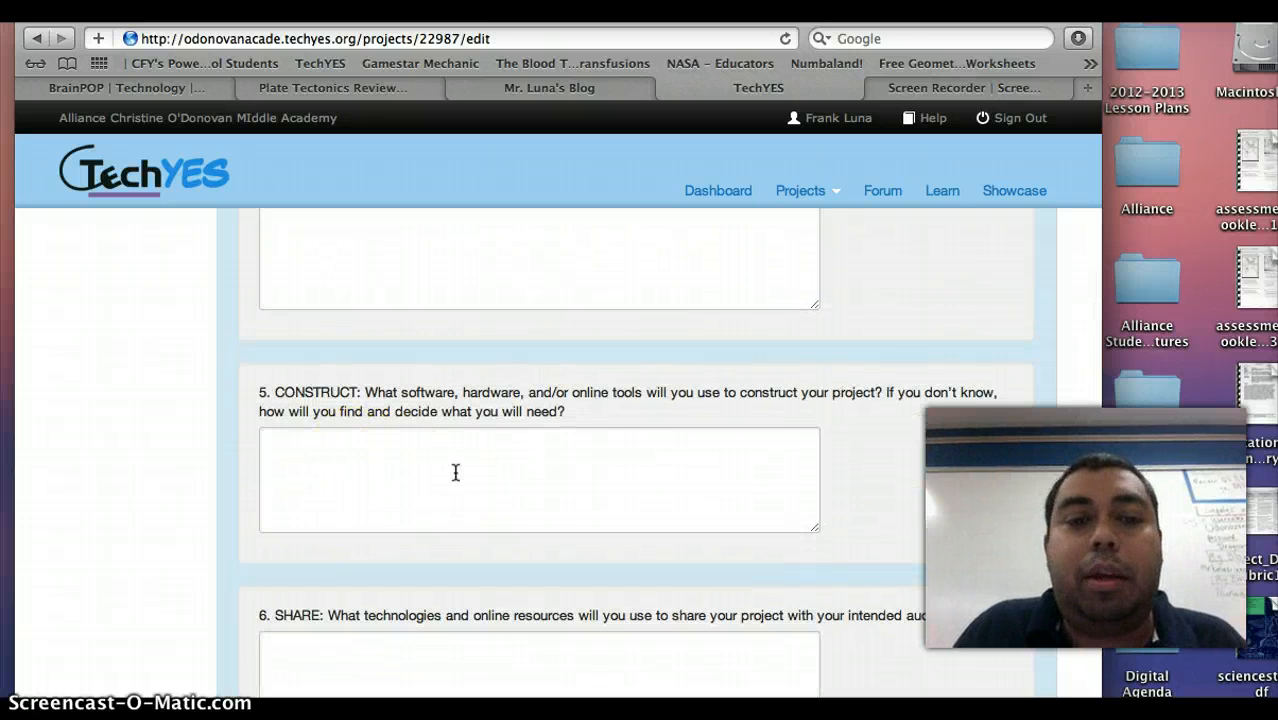
pyautogui.scroll(-10, 455, 472)
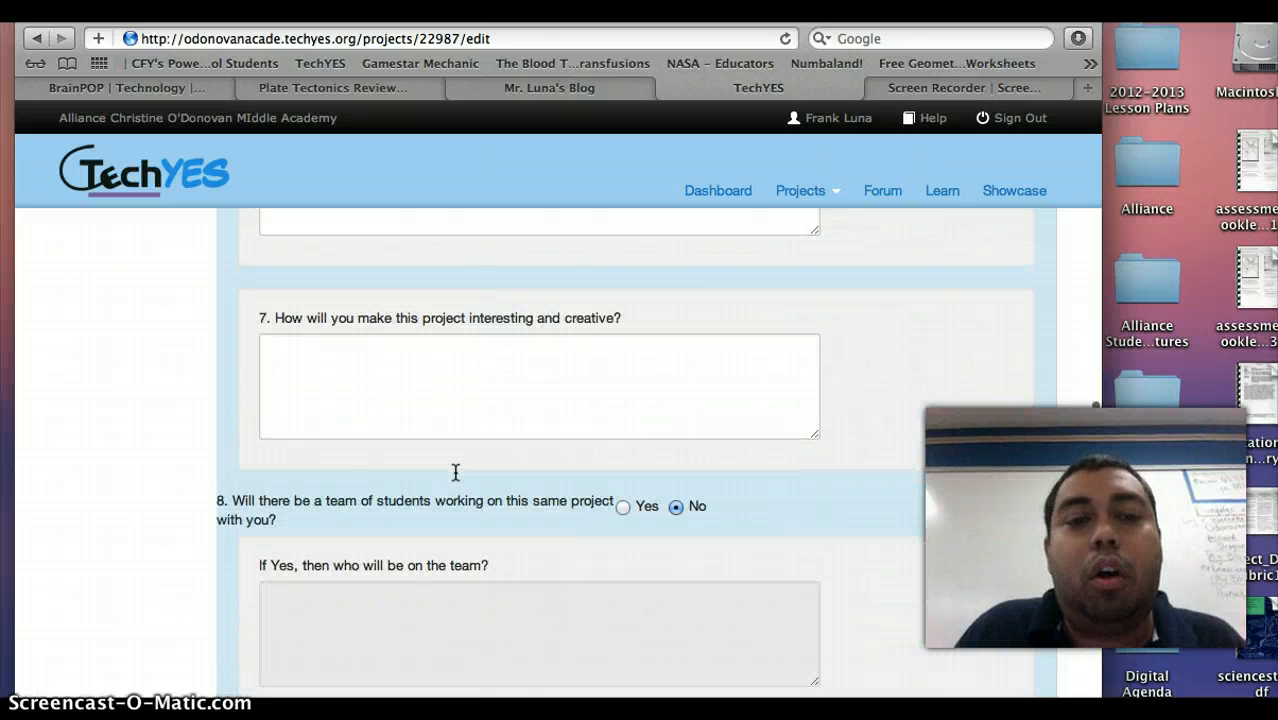
pyautogui.scroll(-2, 455, 472)
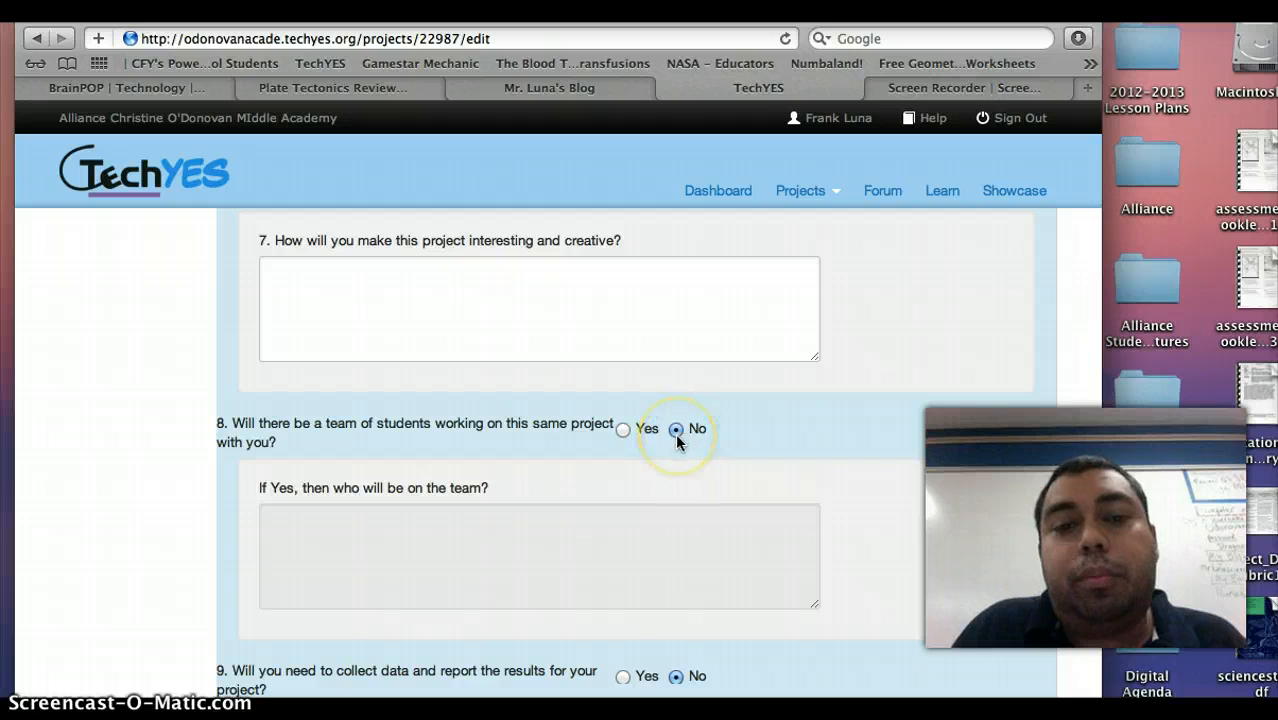
pyautogui.scroll(-6, 677, 441)
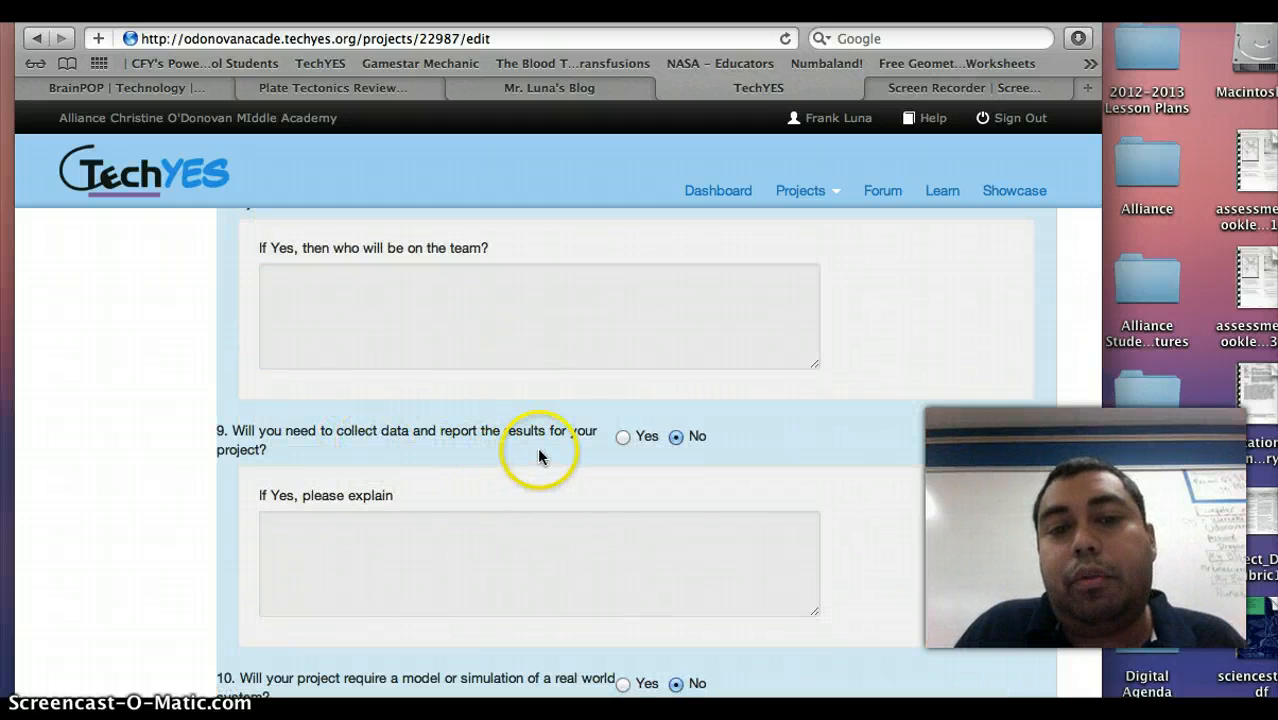
# Answer Yes to collecting and reporting data and select its explanation box.
pyautogui.click(623, 440)
pyautogui.scroll(-2, 622, 448)
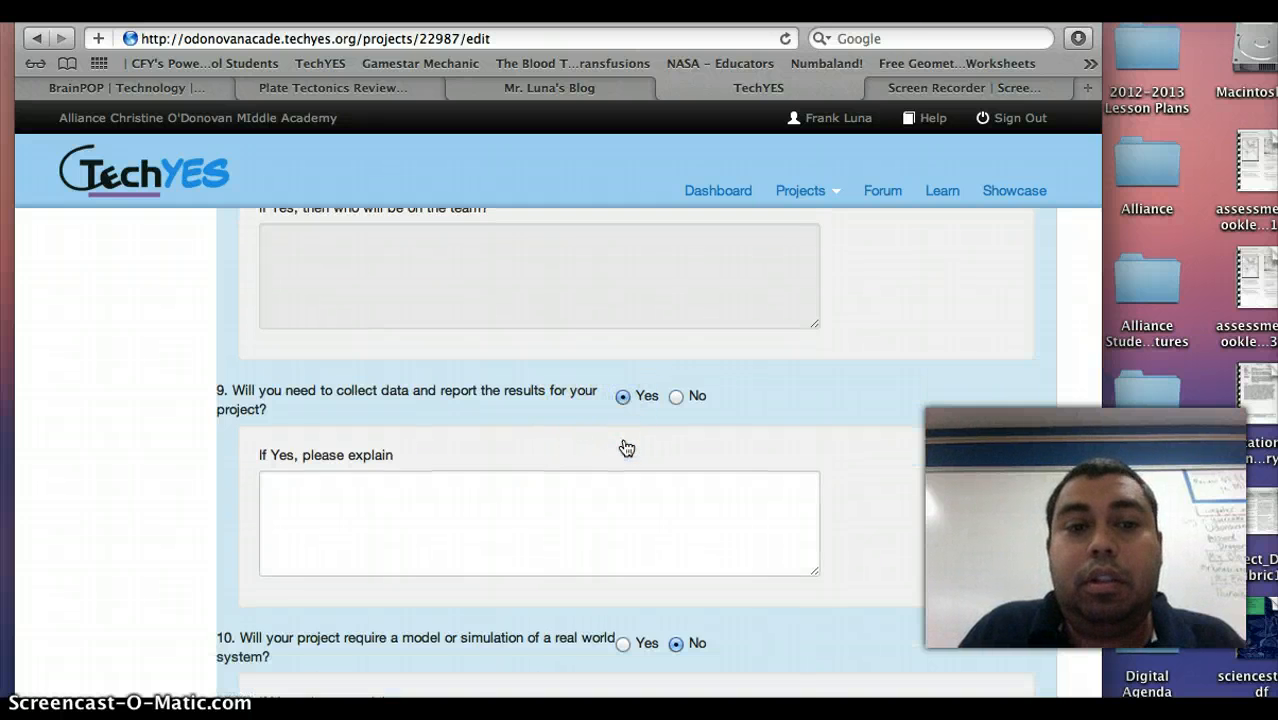
pyautogui.click(461, 458)
pyautogui.scroll(-2, 461, 458)
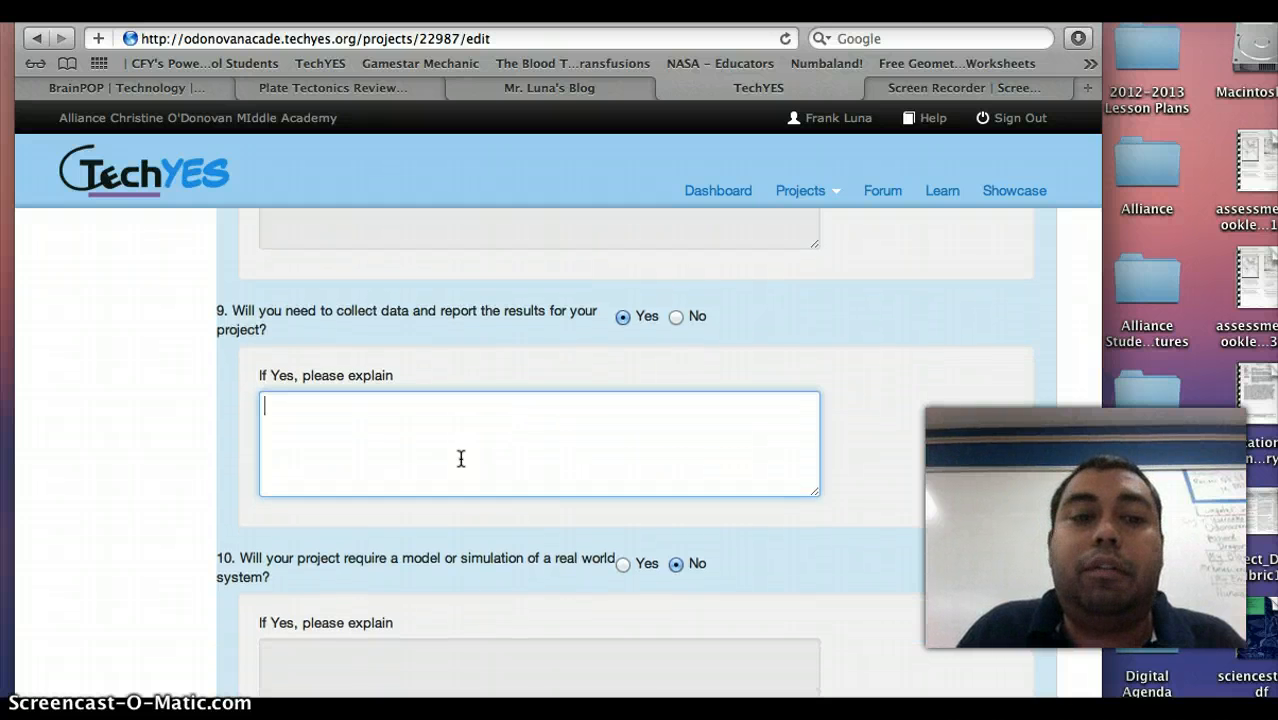
pyautogui.scroll(-5, 461, 458)
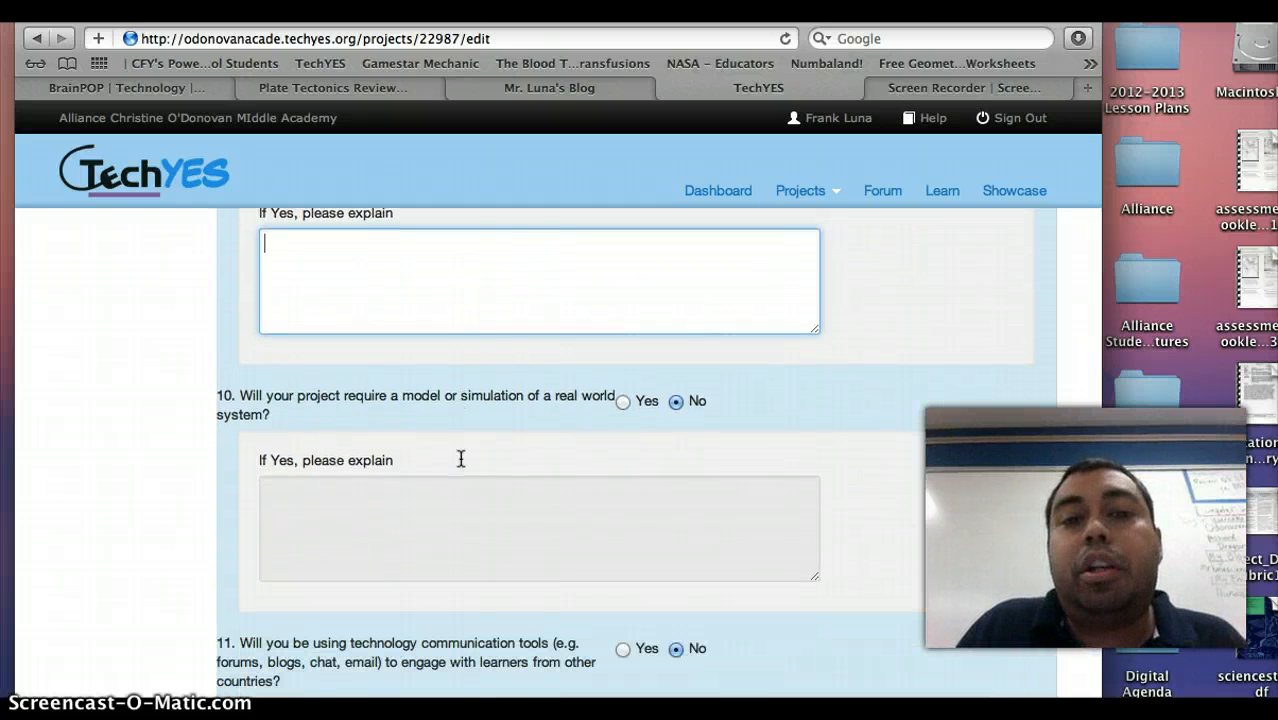
pyautogui.scroll(-5, 645, 452)
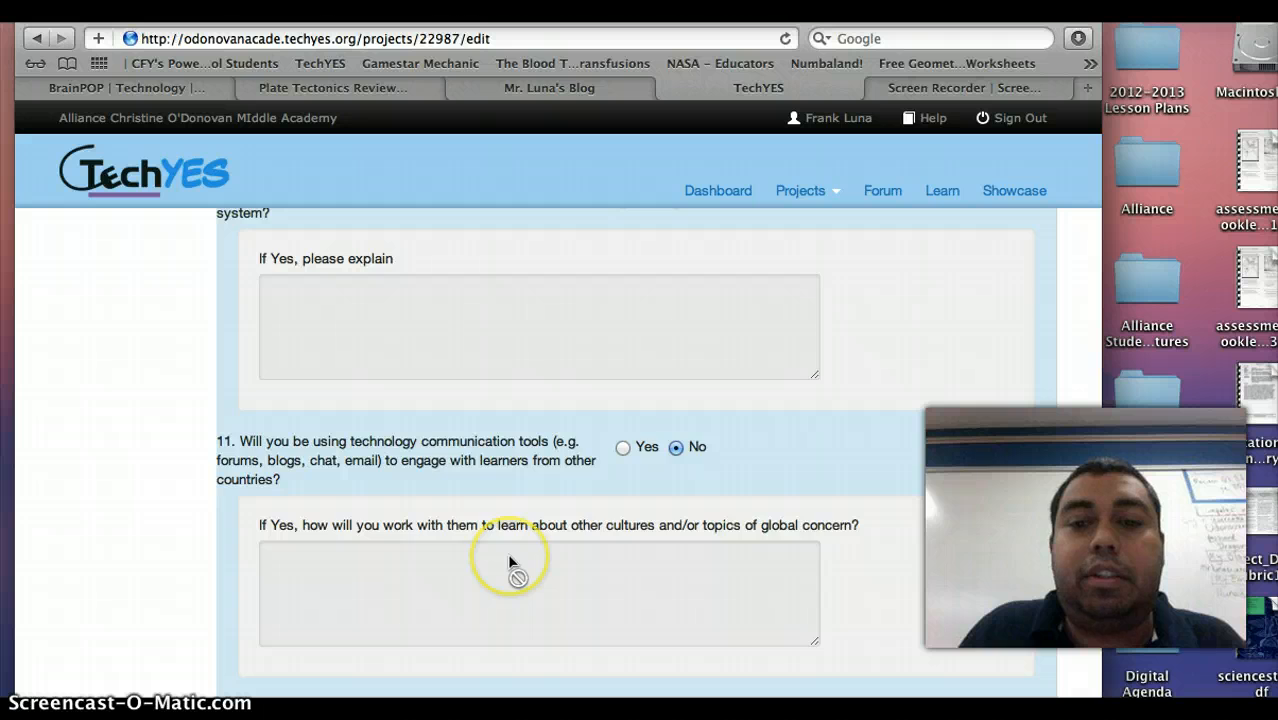
pyautogui.scroll(-4, 507, 560)
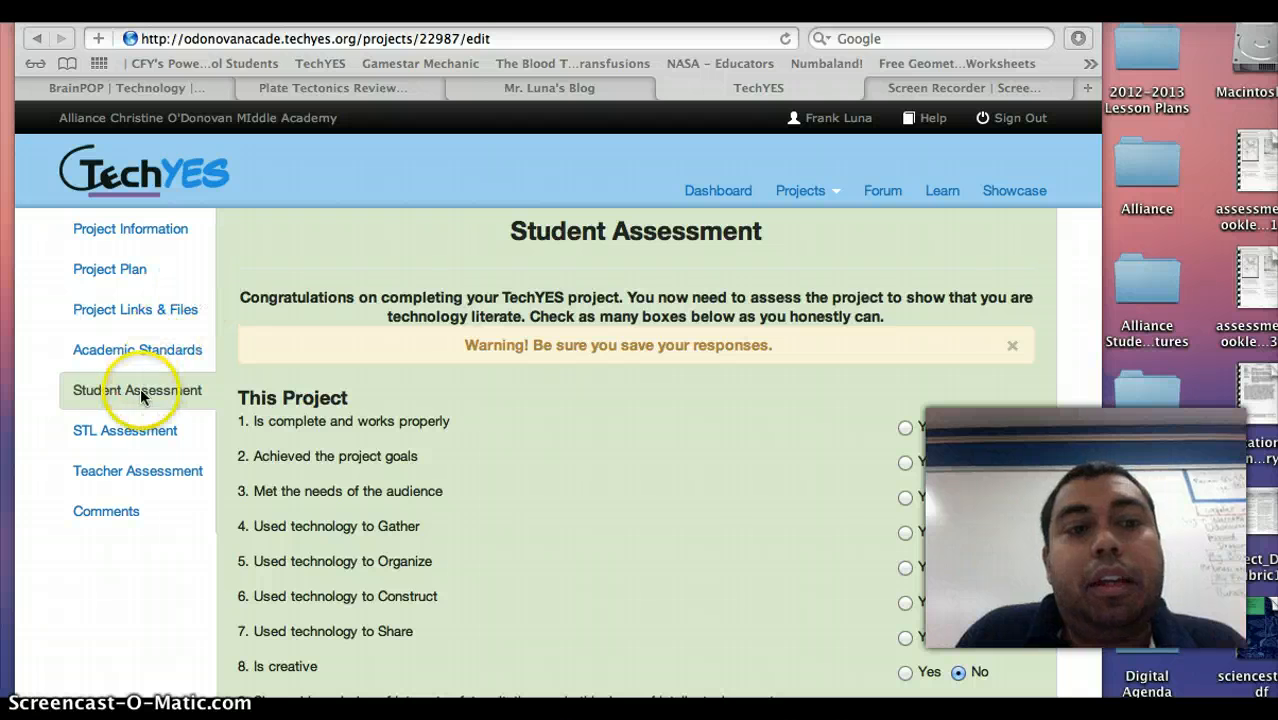
# View the Common Core English and Math standards tree, then switch to Student Assessment.
pyautogui.click(155, 347)
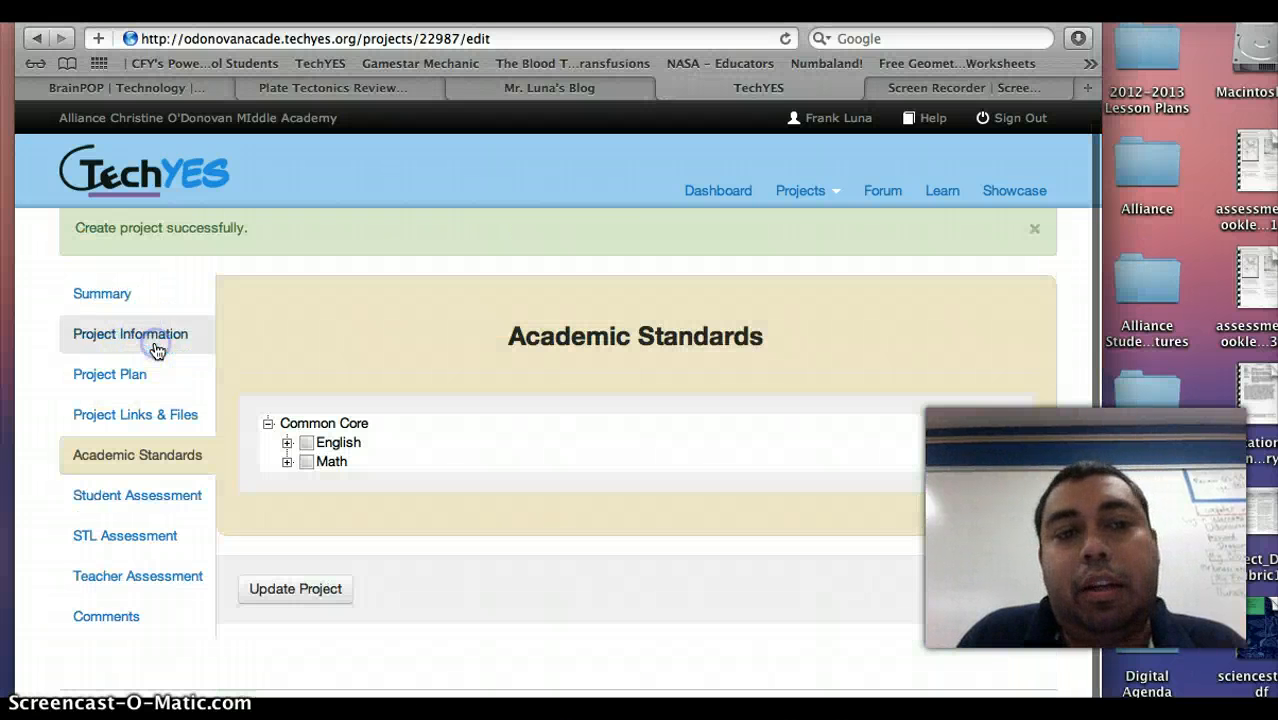
pyautogui.click(138, 420)
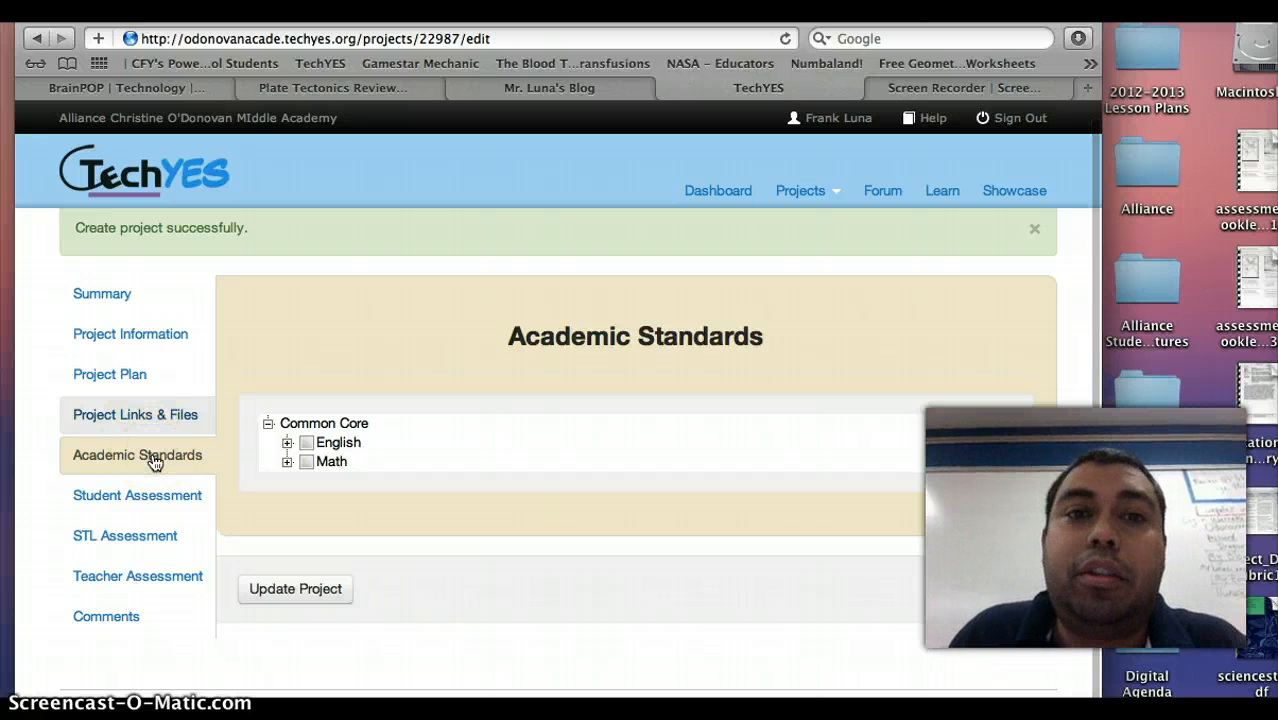
pyautogui.click(152, 512)
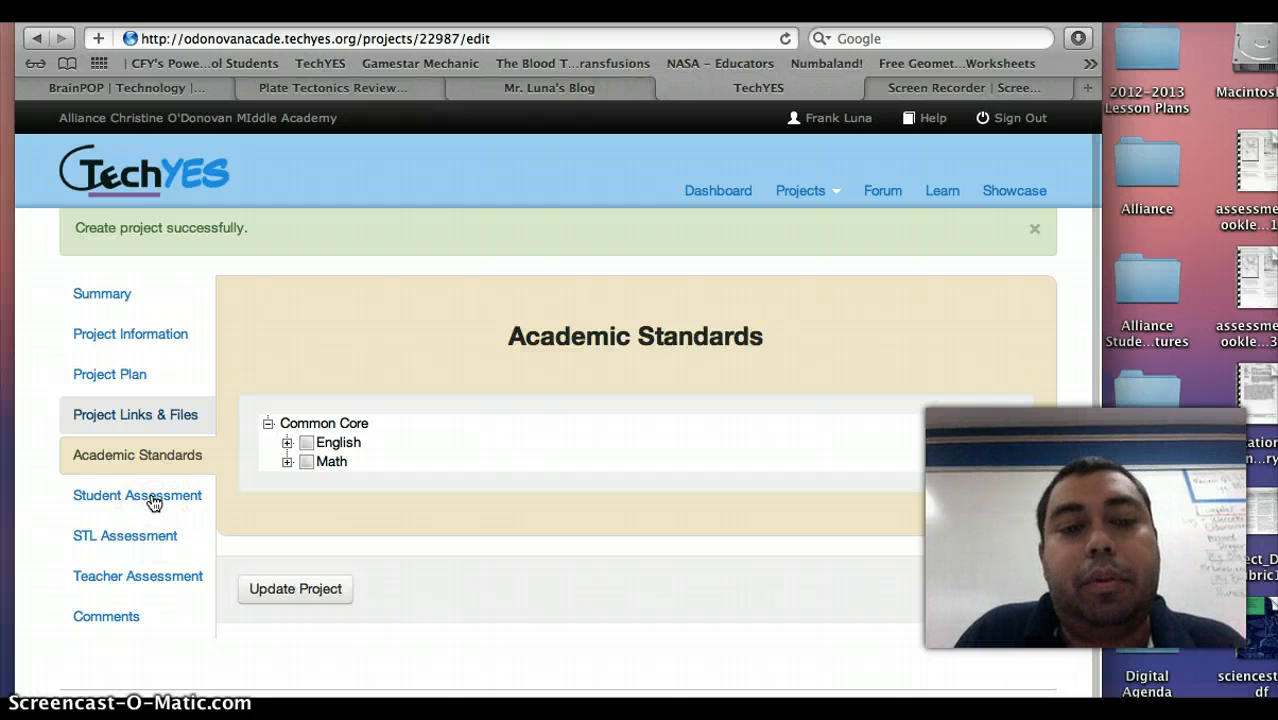
pyautogui.click(136, 500)
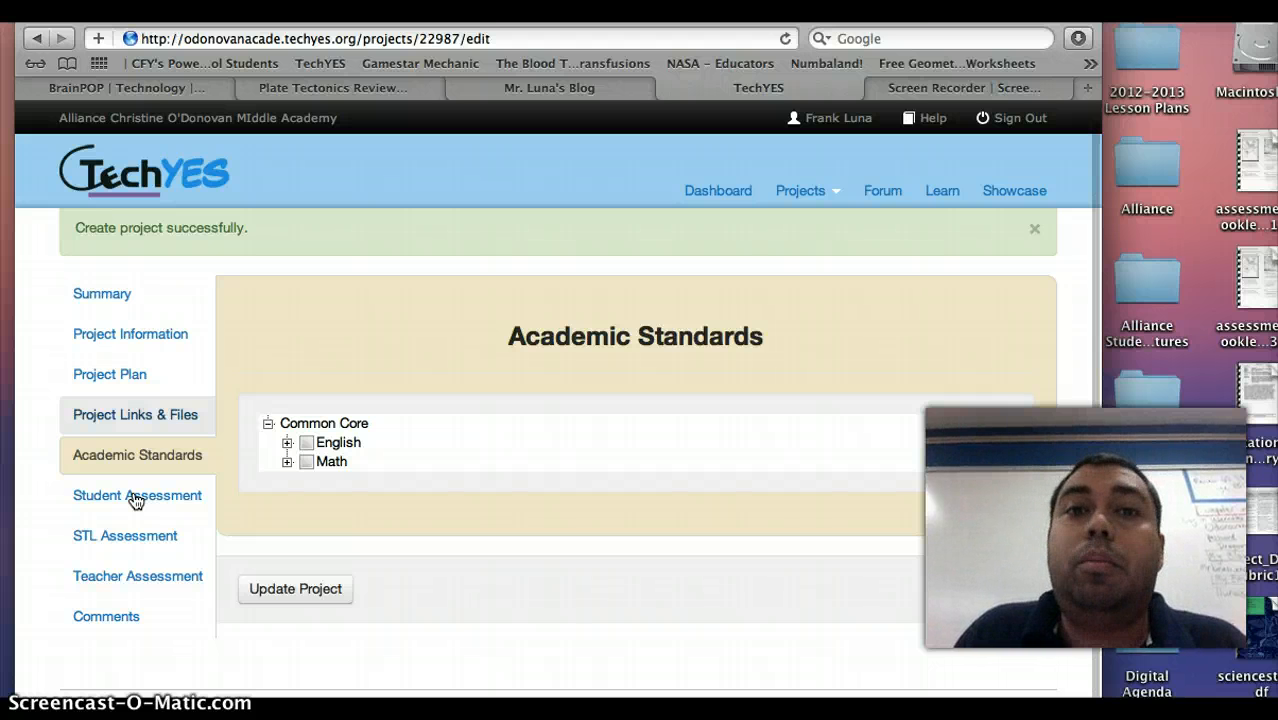
pyautogui.click(153, 487)
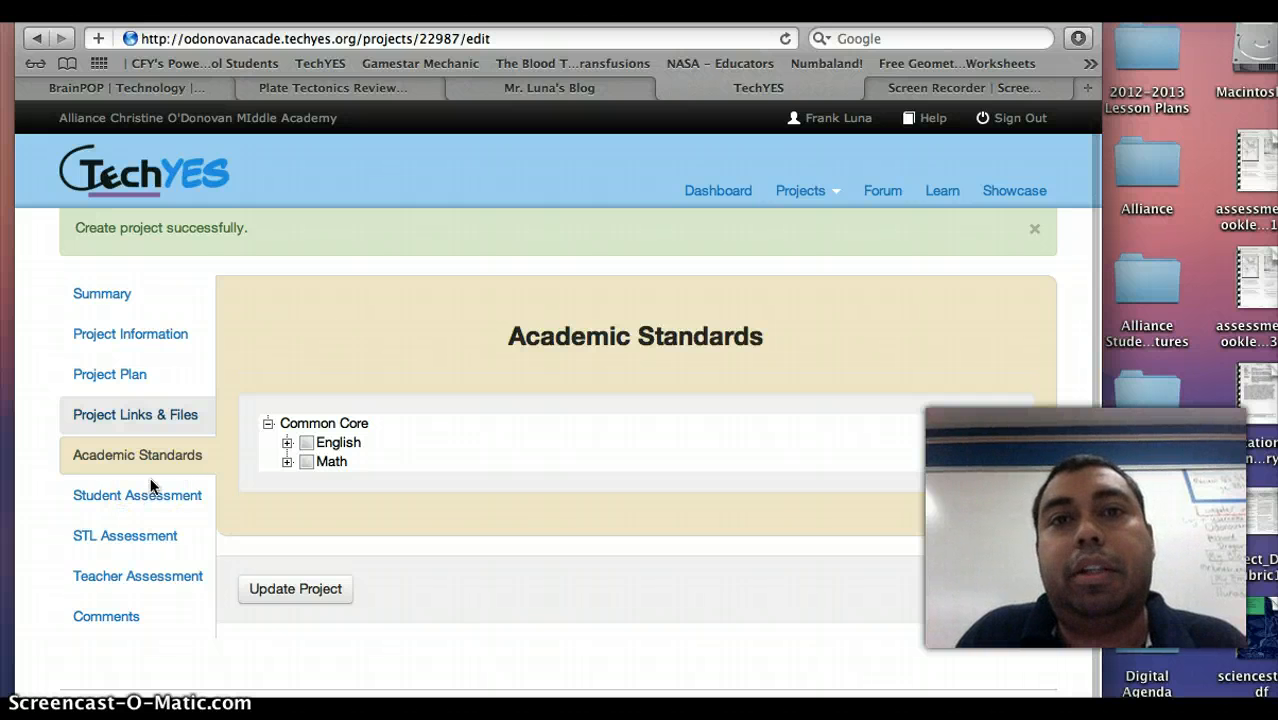
pyautogui.click(72, 583)
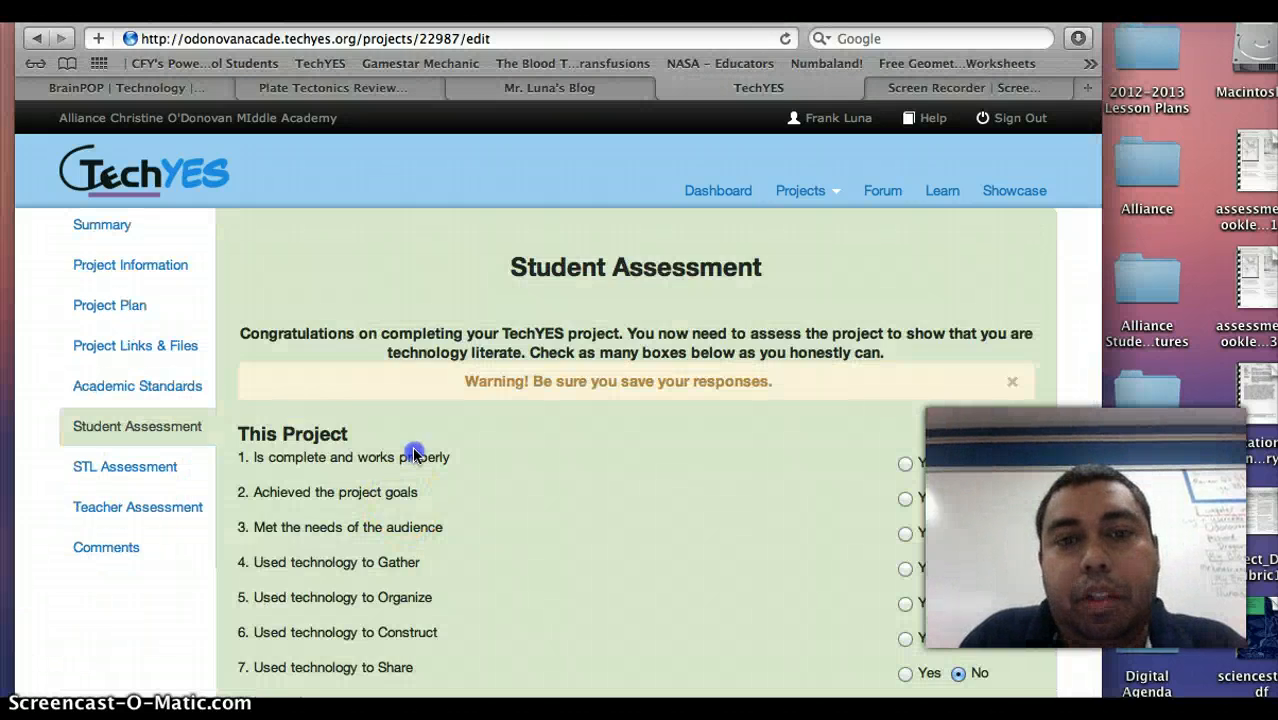
pyautogui.click(472, 404)
pyautogui.scroll(-1, 472, 404)
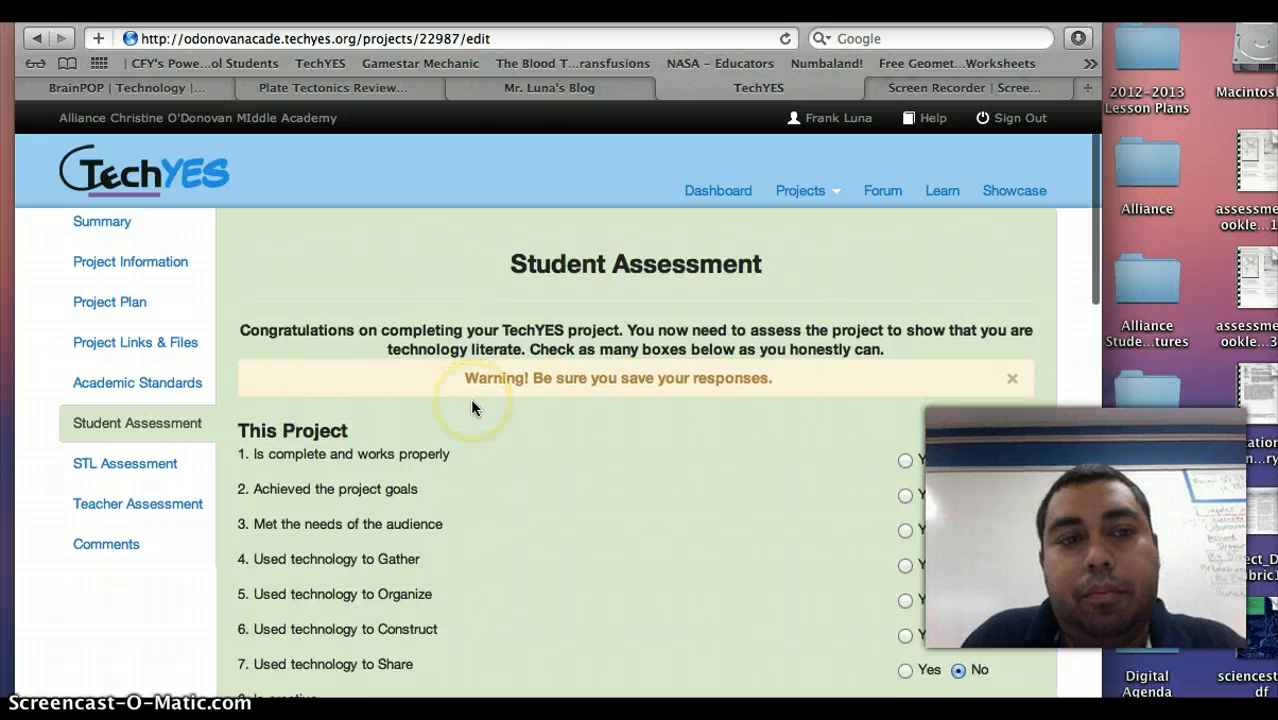
pyautogui.scroll(-5, 520, 428)
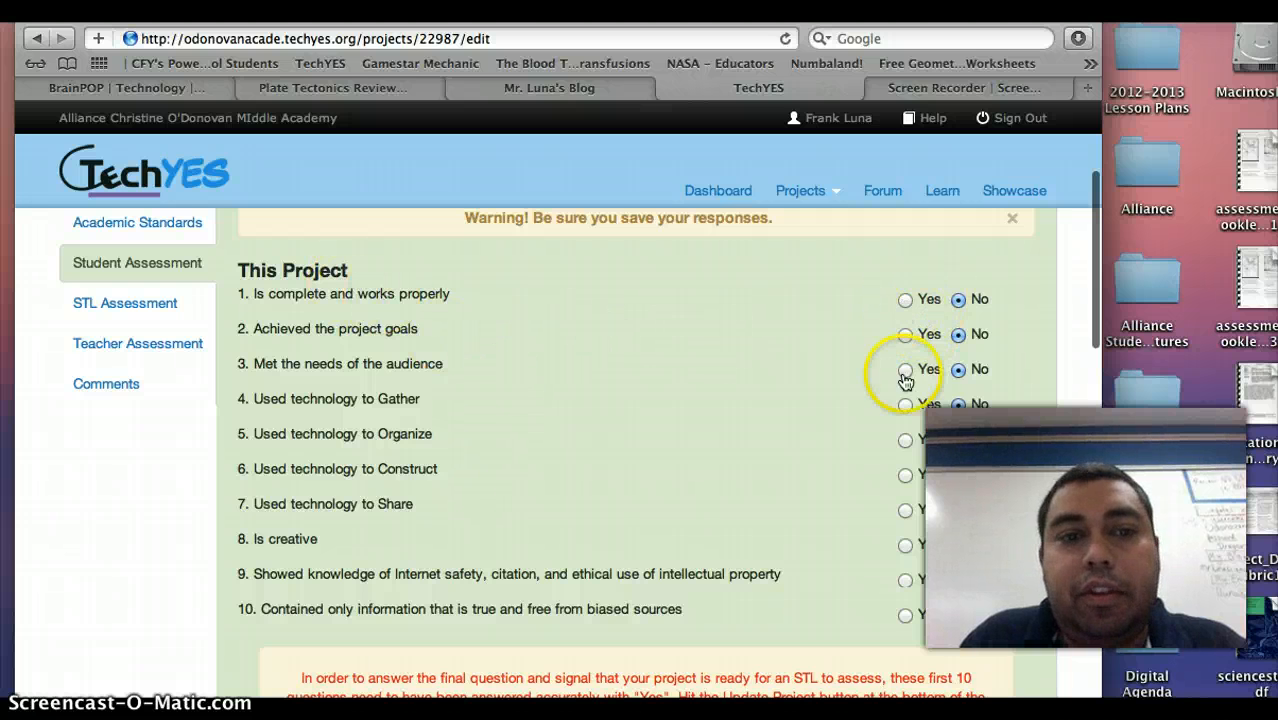
pyautogui.scroll(-2, 771, 430)
pyautogui.scroll(-6, 771, 430)
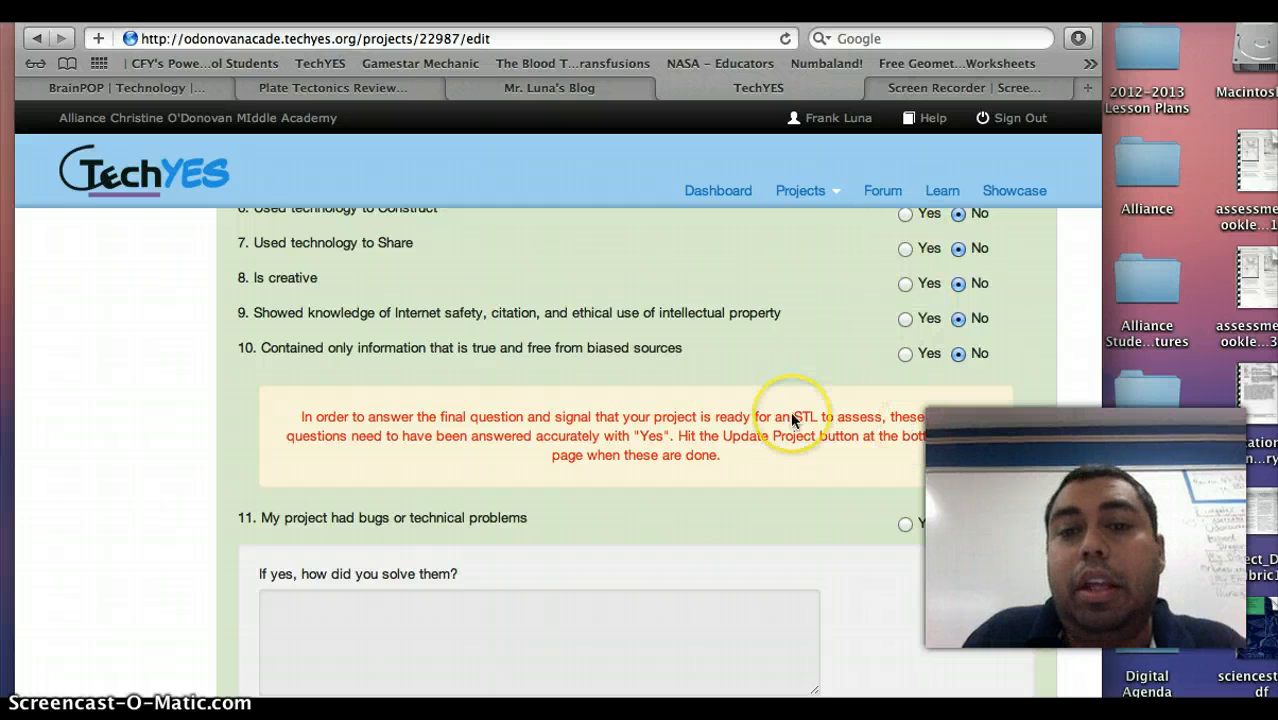
pyautogui.scroll(-5, 792, 421)
pyautogui.scroll(-15, 792, 421)
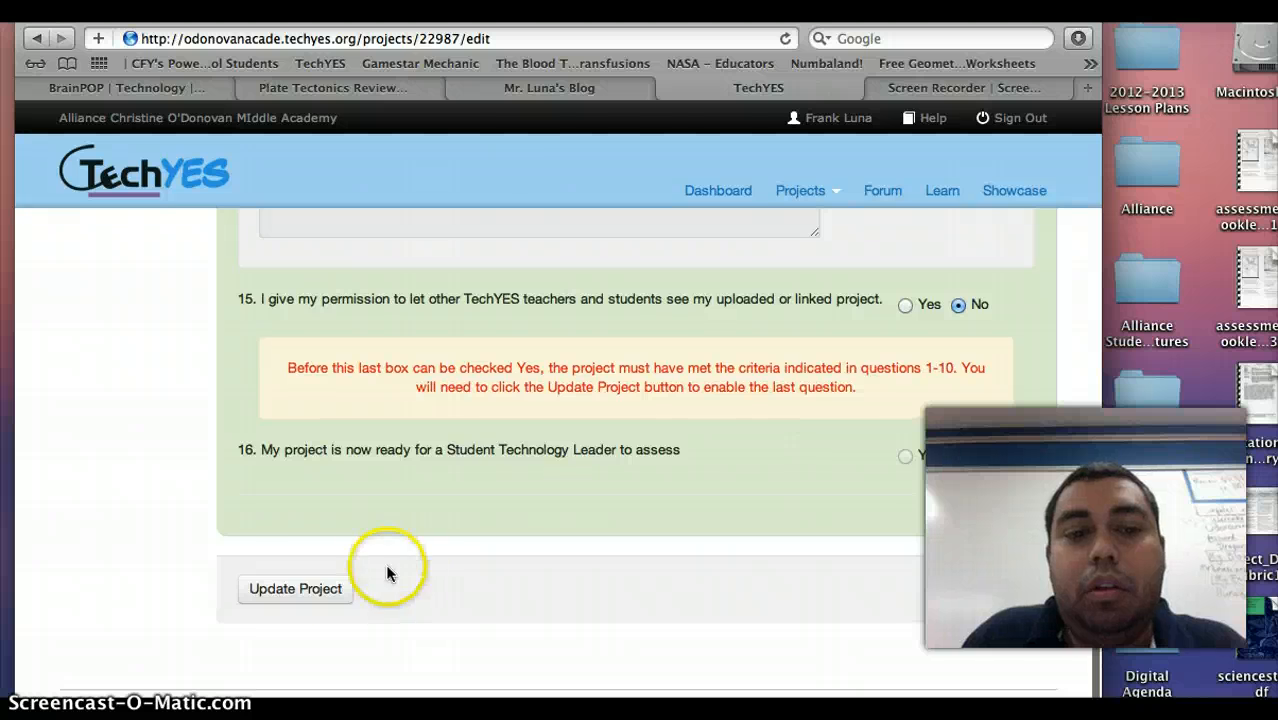
pyautogui.scroll(15, 610, 390)
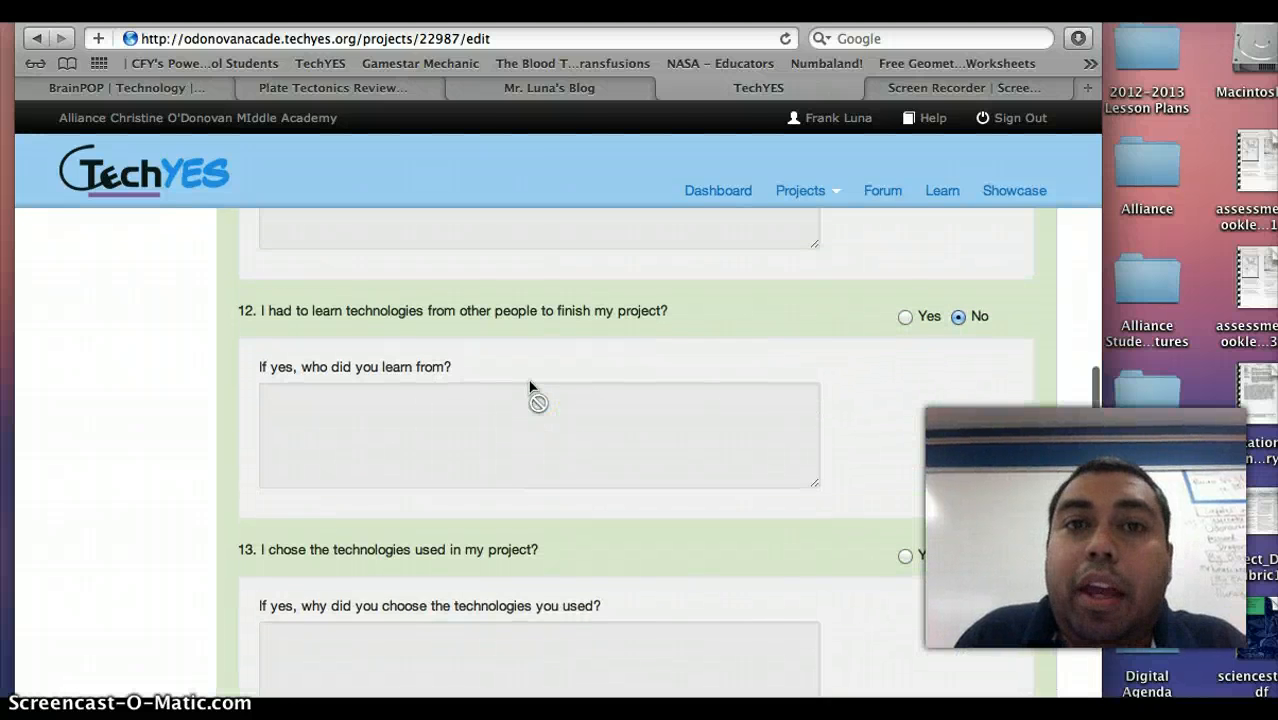
pyautogui.scroll(2, 530, 387)
pyautogui.scroll(4, 530, 387)
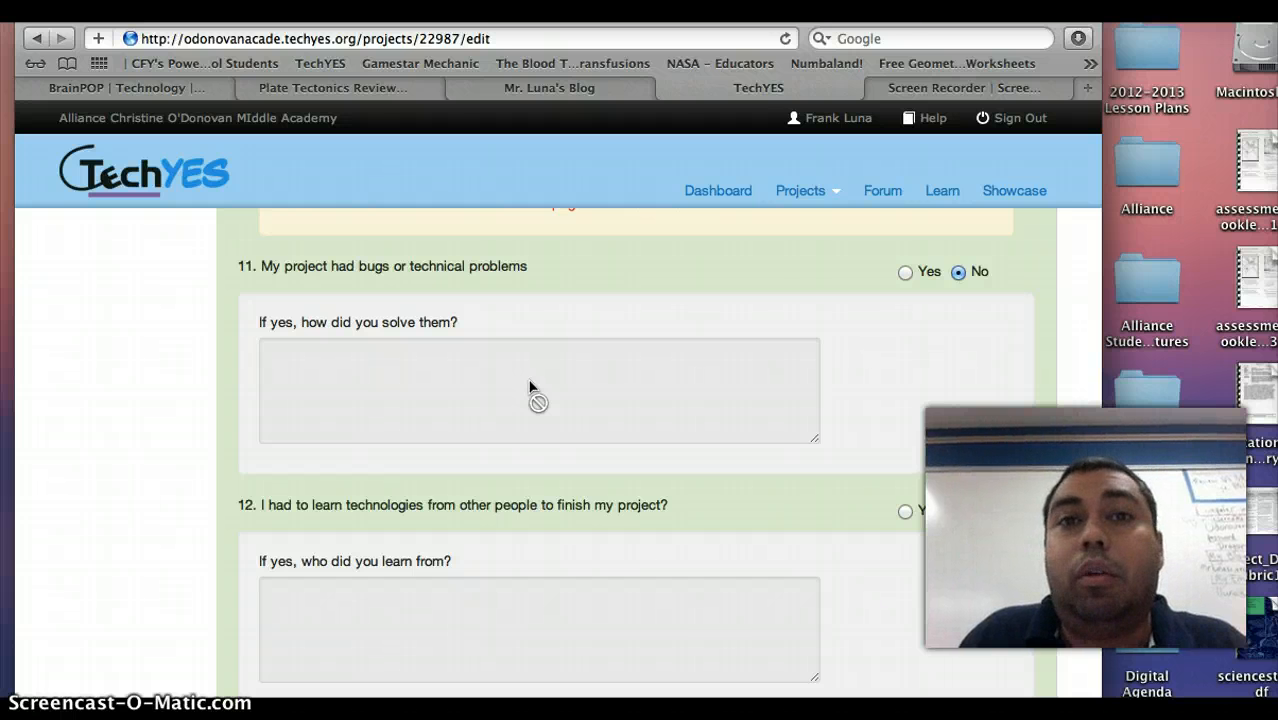
pyautogui.scroll(-10, 530, 387)
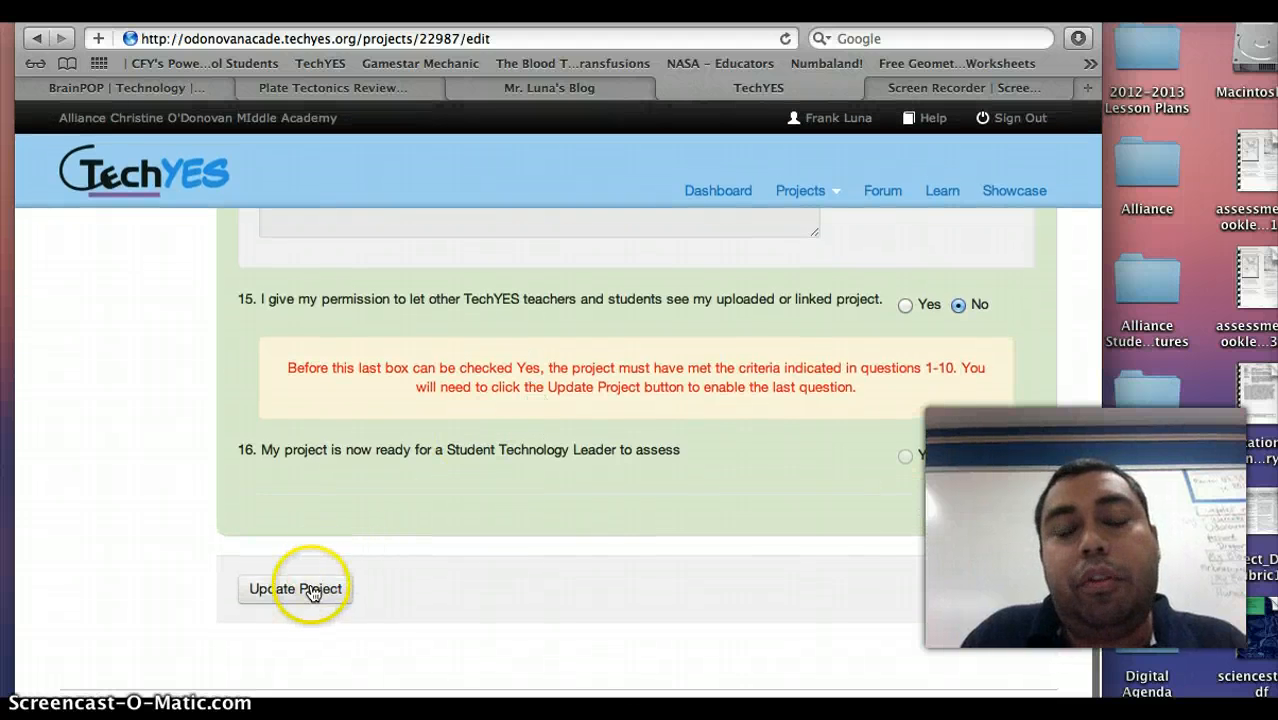
# Save the Student Assessment answers with Update Project and return to the form's top.
pyautogui.click(306, 591)
pyautogui.scroll(15, 310, 594)
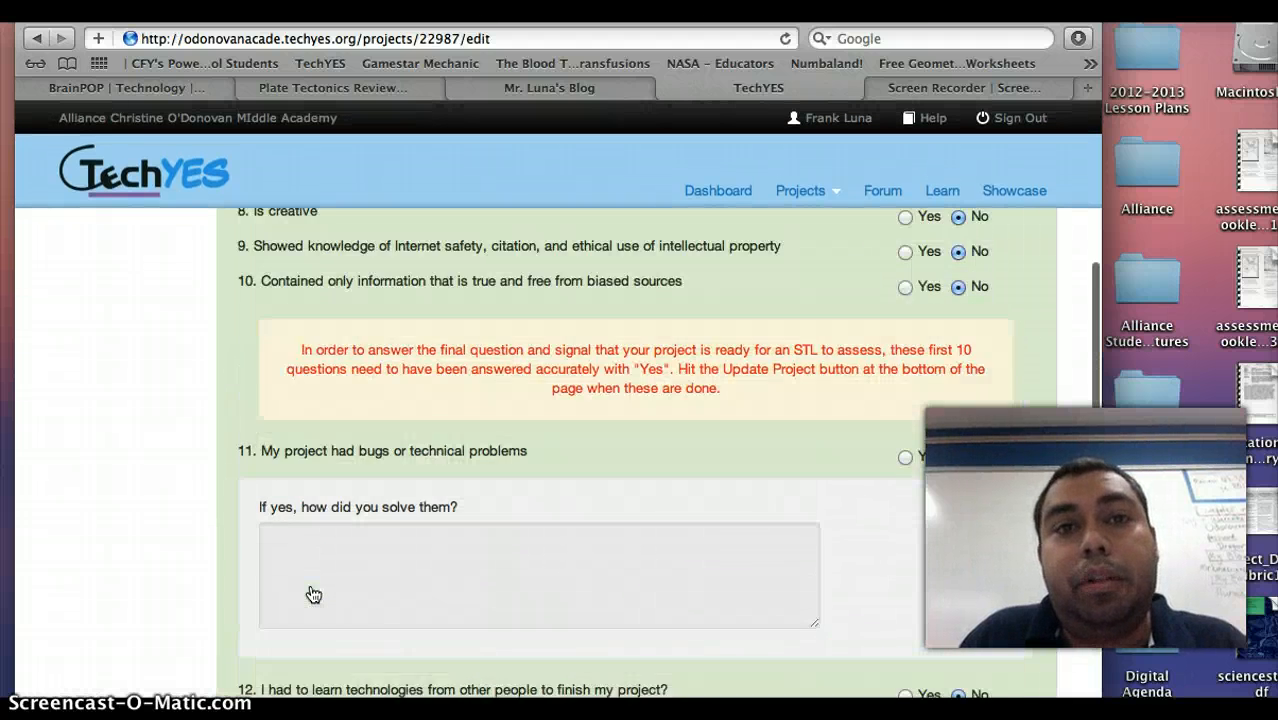